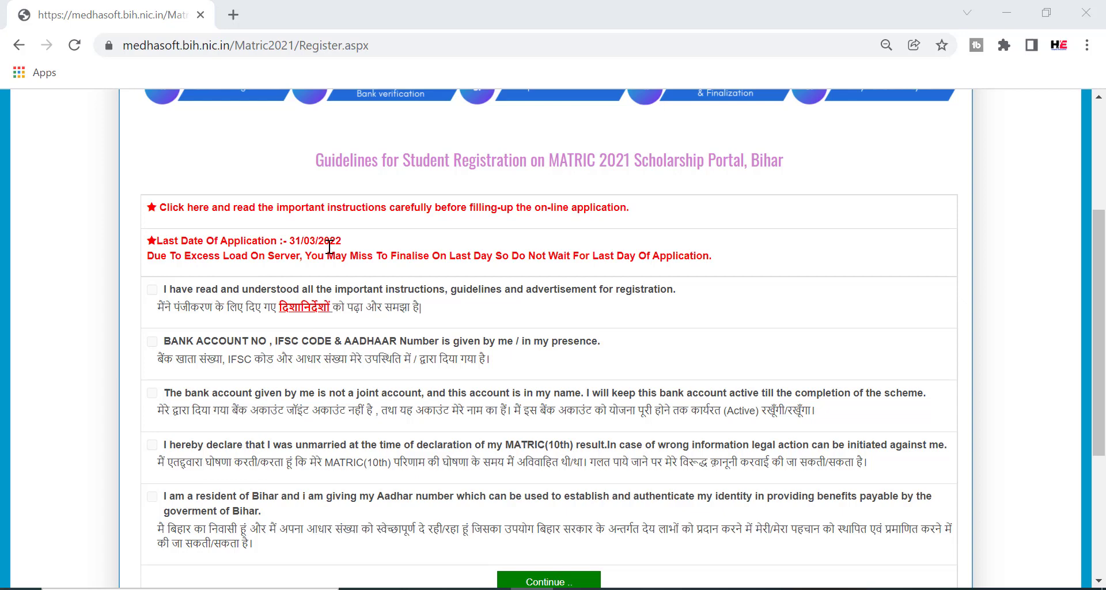
mouse_move(279, 226)
mouse_down()
mouse_move(316, 250)
mouse_move(369, 249)
mouse_up()
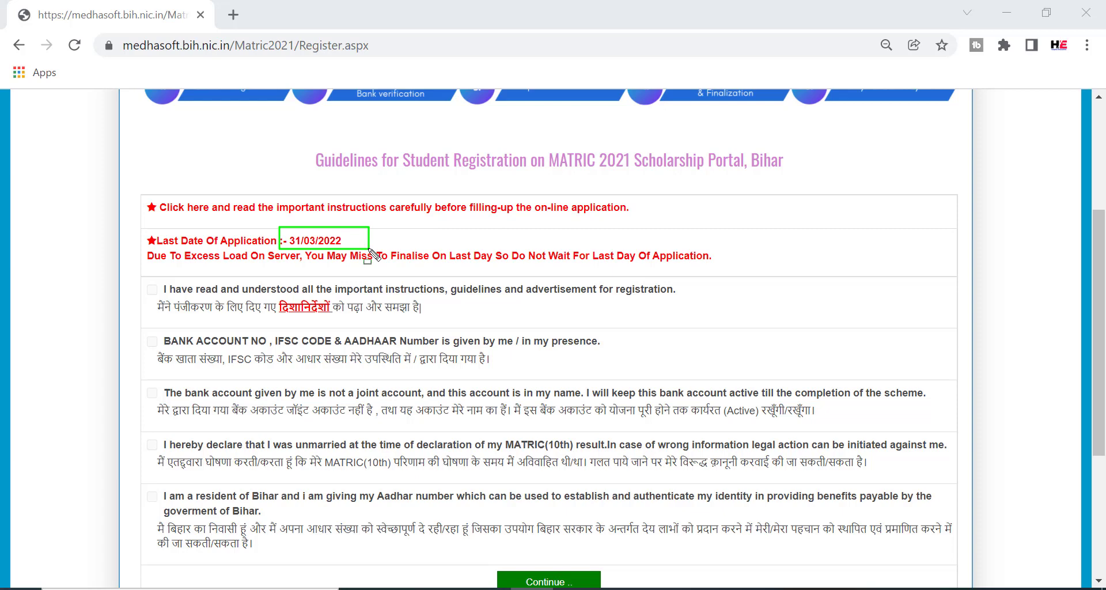
key(Escape)
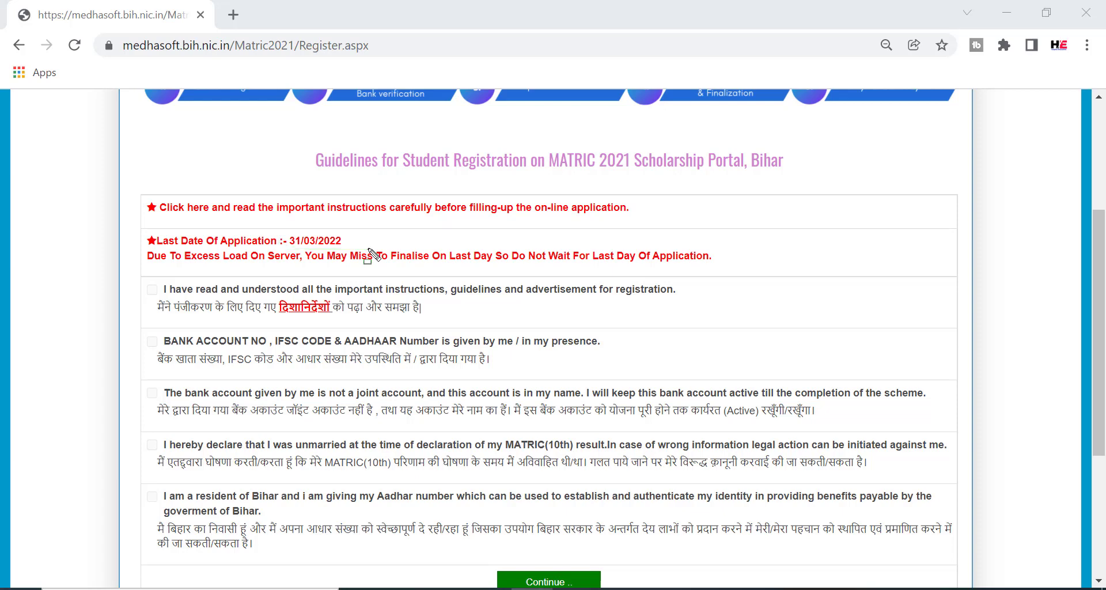
Step: Accept all five declarations in the student registration guidelines and continue to the registration form
click(153, 290)
click(153, 342)
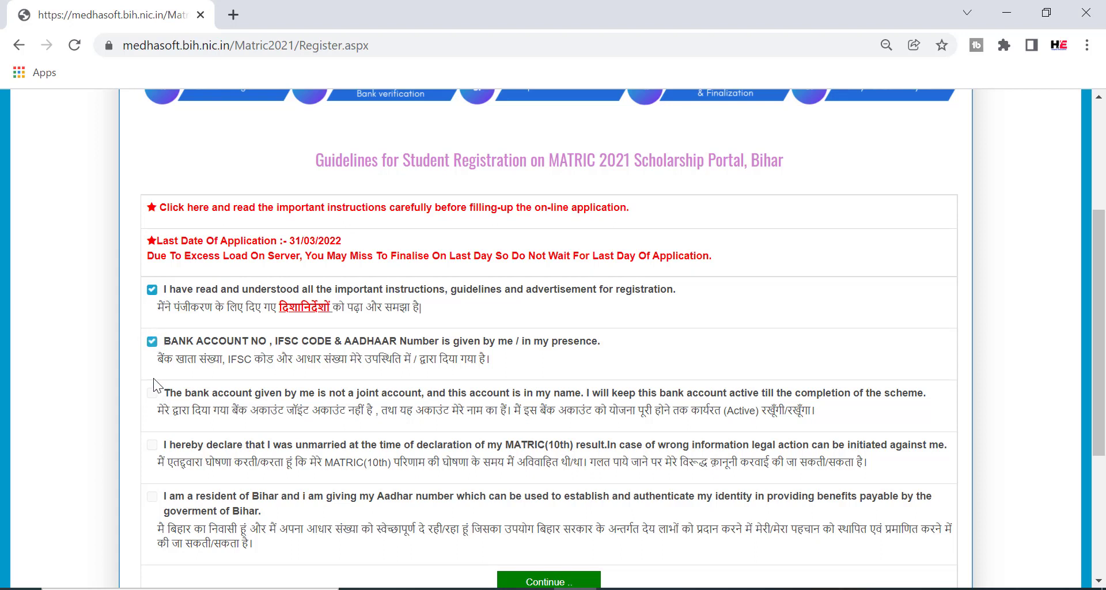
click(152, 445)
click(153, 497)
drag(1104, 399, 1103, 472)
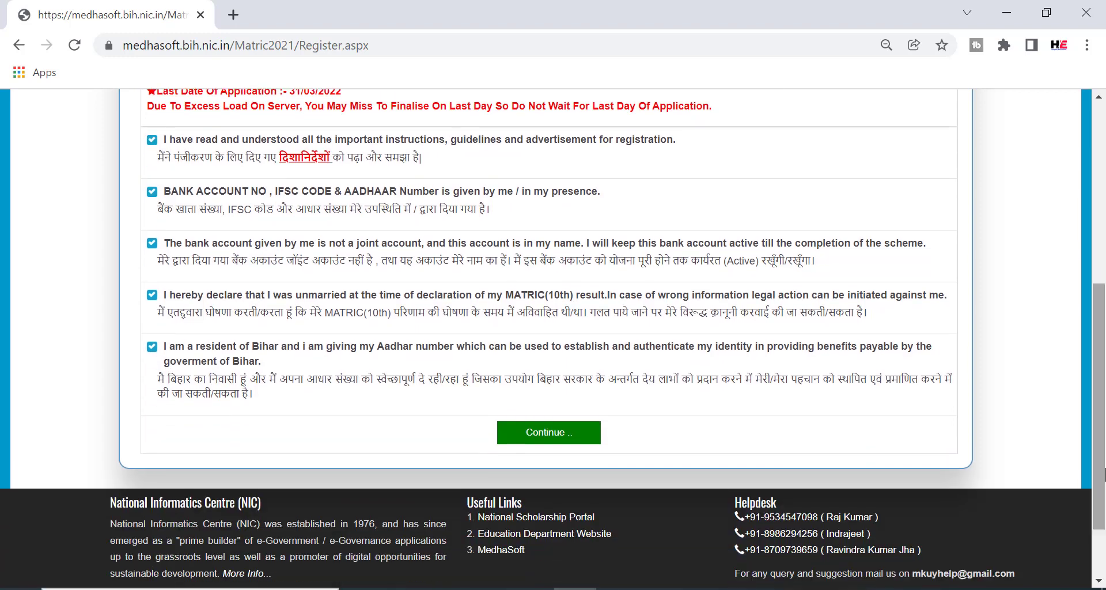
click(560, 439)
click(560, 441)
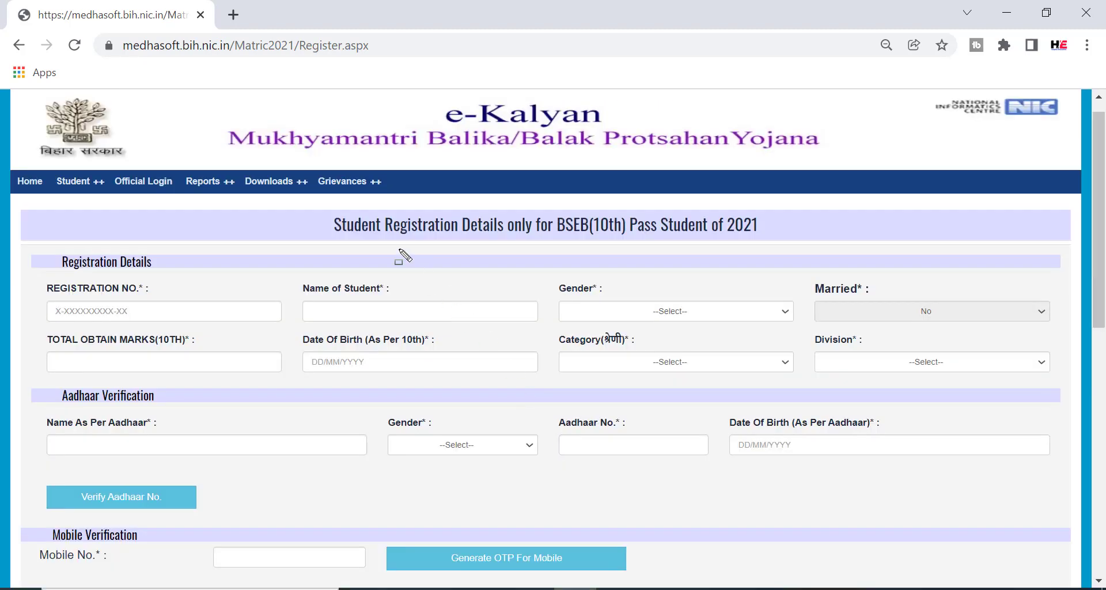
mouse_move(312, 211)
mouse_down()
mouse_move(502, 244)
mouse_move(810, 239)
mouse_up()
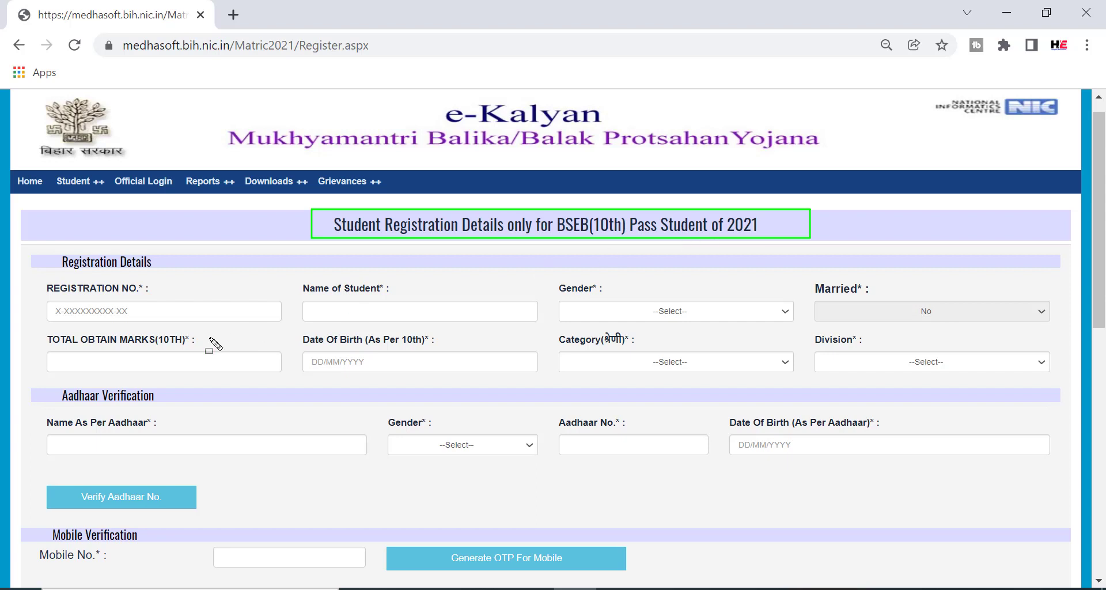
mouse_move(42, 302)
mouse_down()
mouse_move(93, 321)
mouse_move(199, 324)
mouse_up()
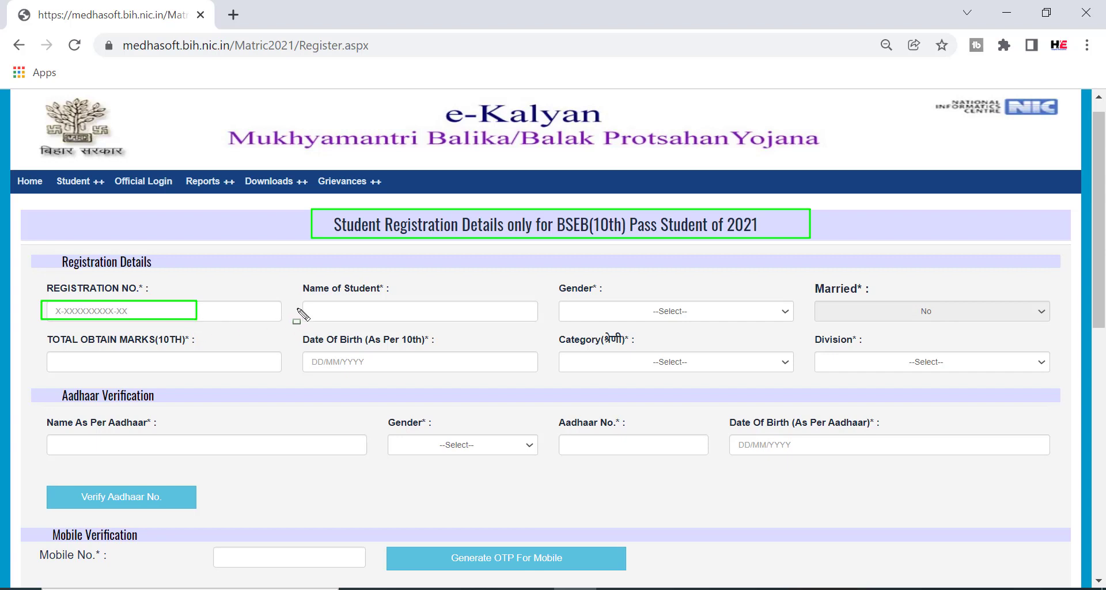
drag(300, 303, 483, 320)
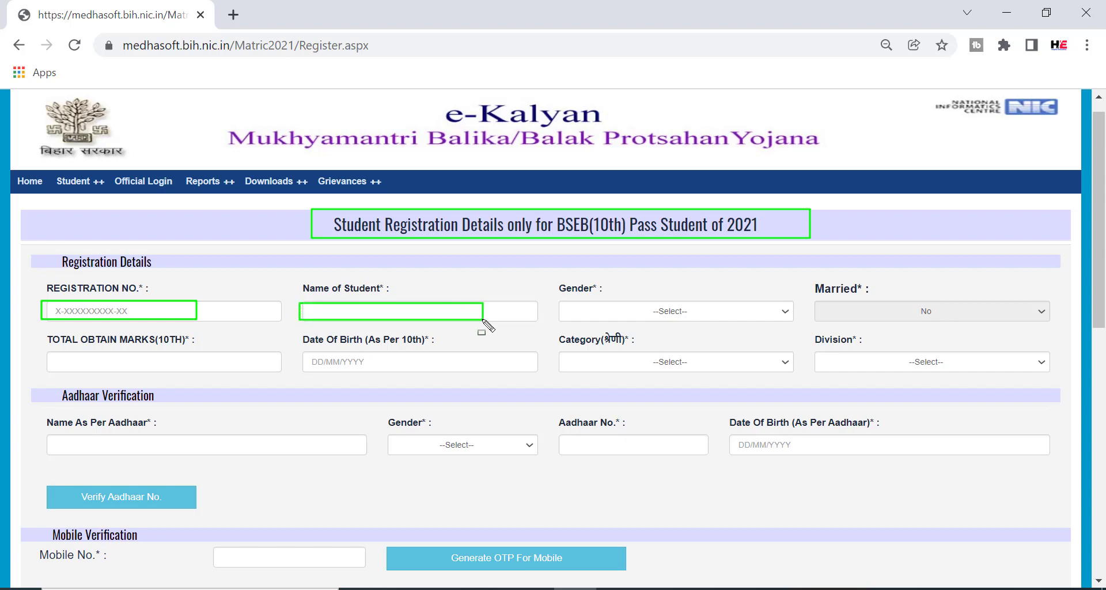
Step: Set the student's gender to FEMALE and fill in the date of birth as per 10th in the registration details
click(613, 314)
click(621, 339)
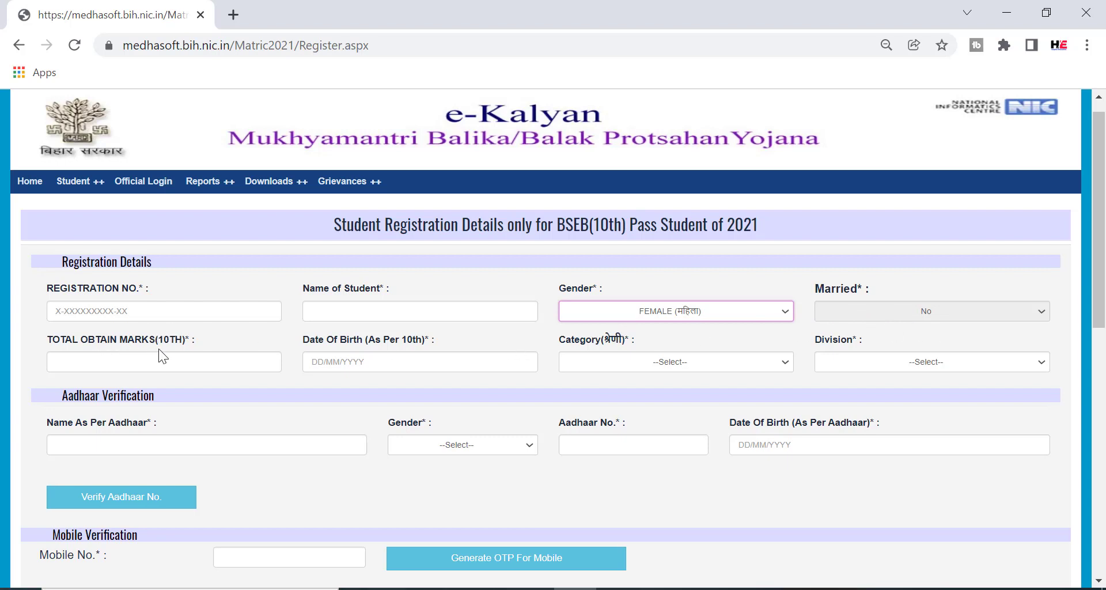
drag(48, 352, 148, 368)
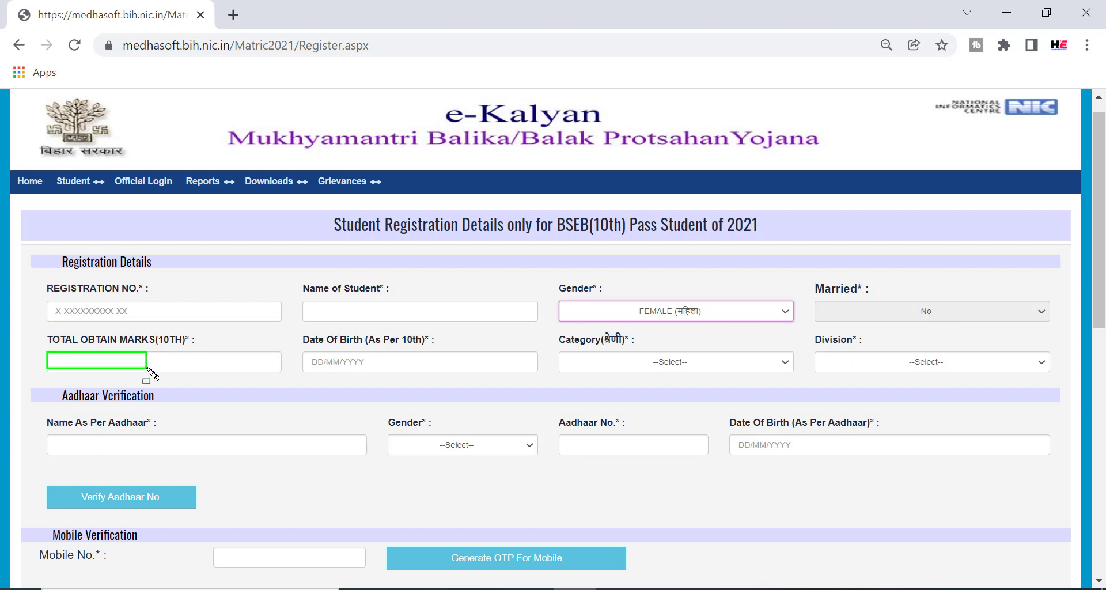
click(335, 366)
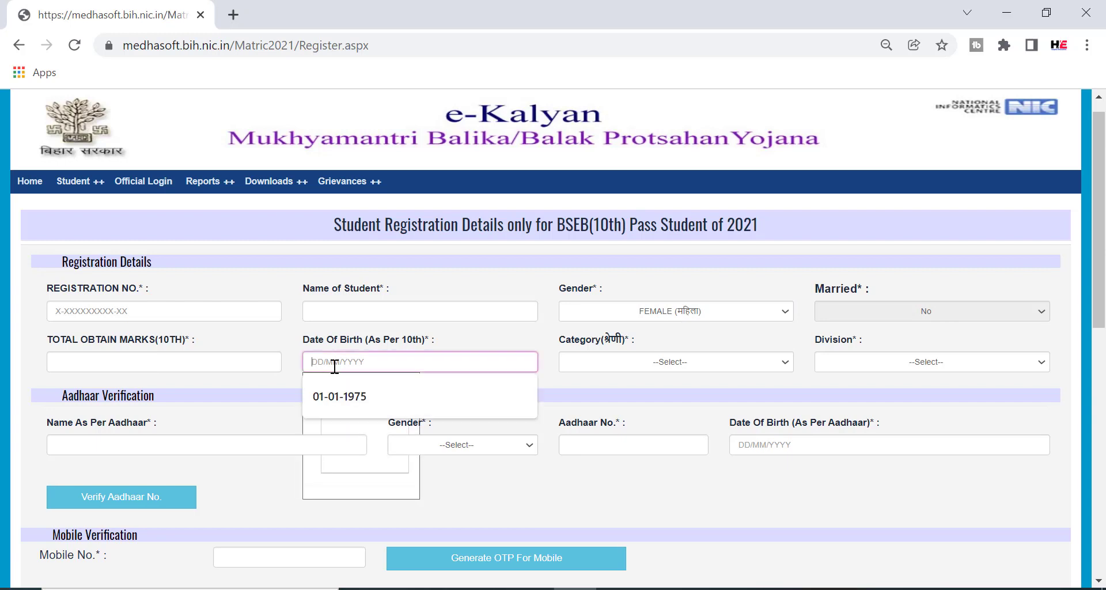
click(373, 396)
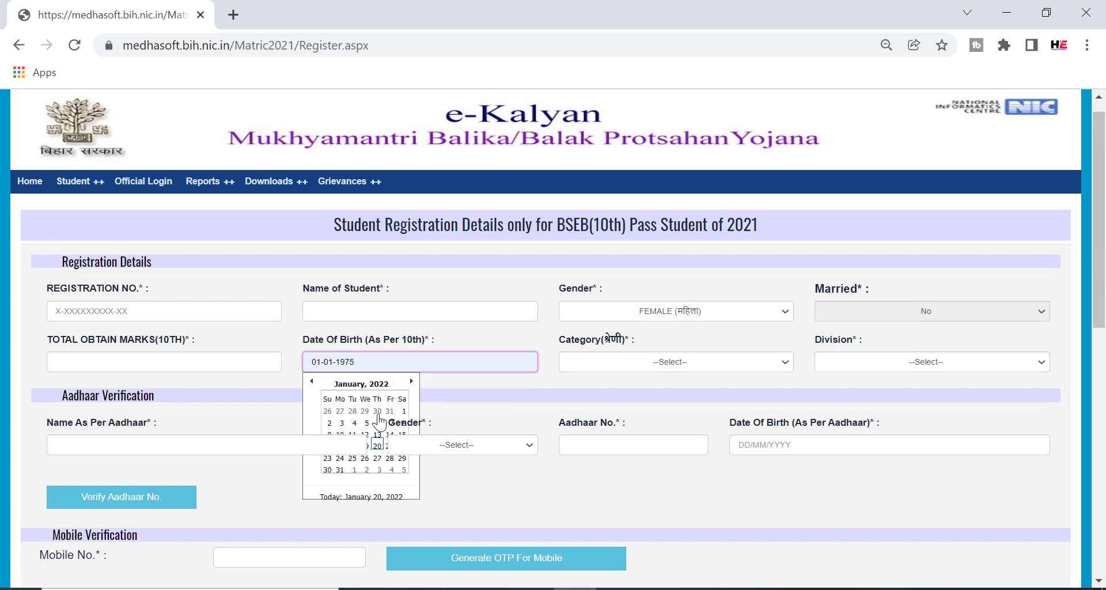
click(360, 385)
click(362, 385)
click(312, 382)
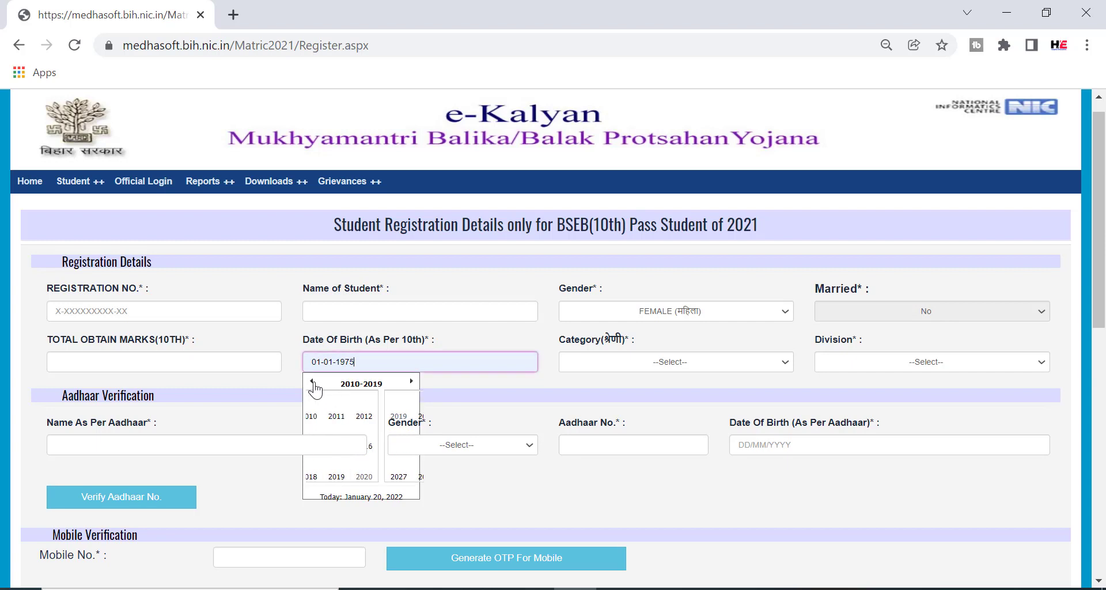
click(312, 382)
click(312, 382)
click(312, 382)
click(312, 382)
click(351, 415)
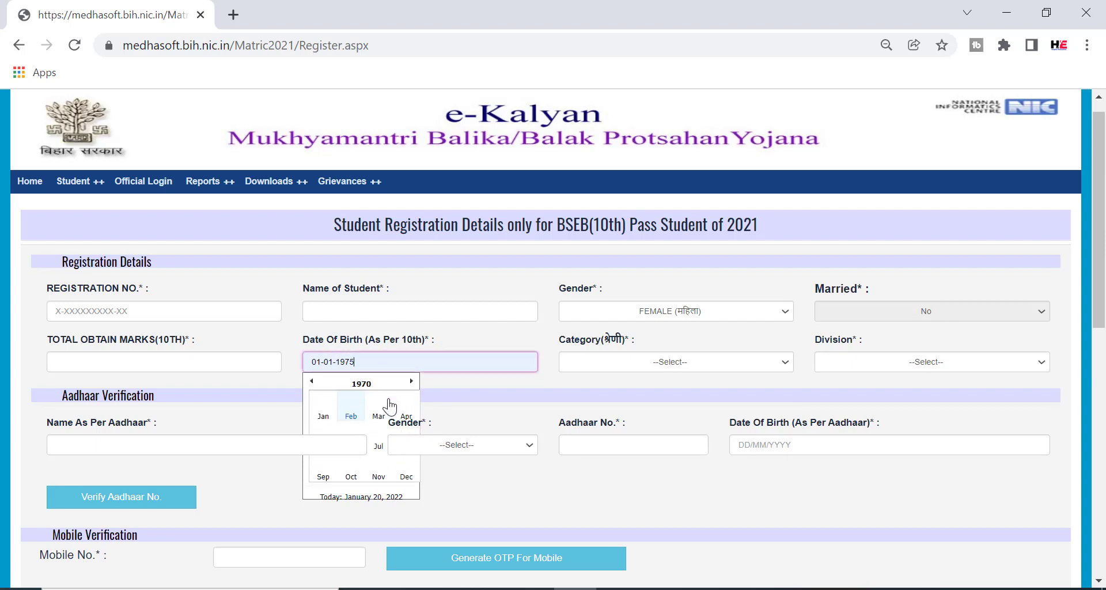
Step: Set the student's category to EBC and the division to FIRST (1ST)
click(669, 365)
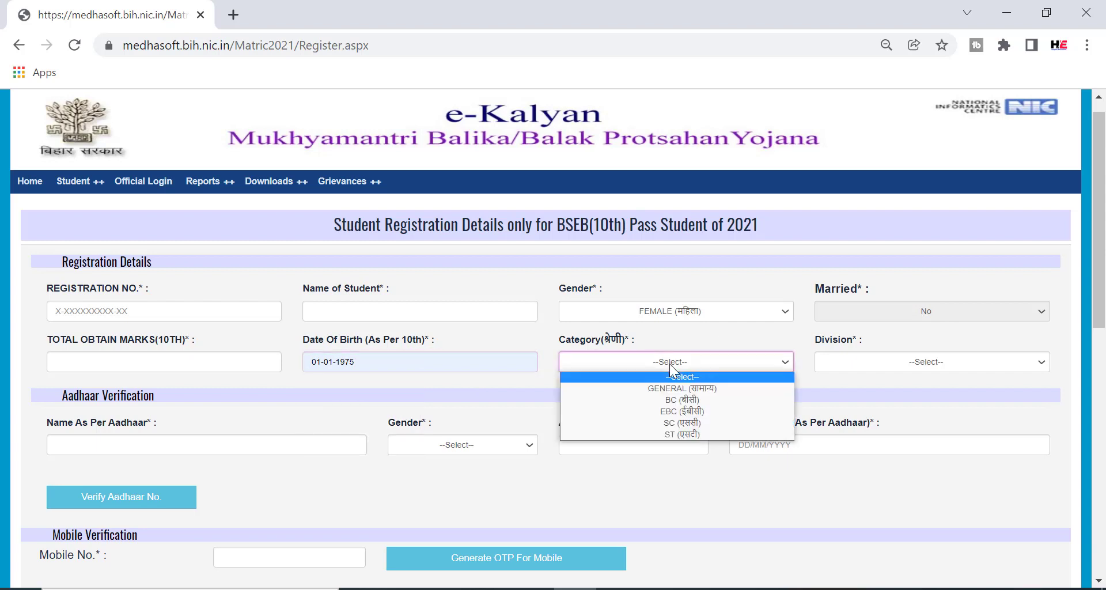
click(698, 412)
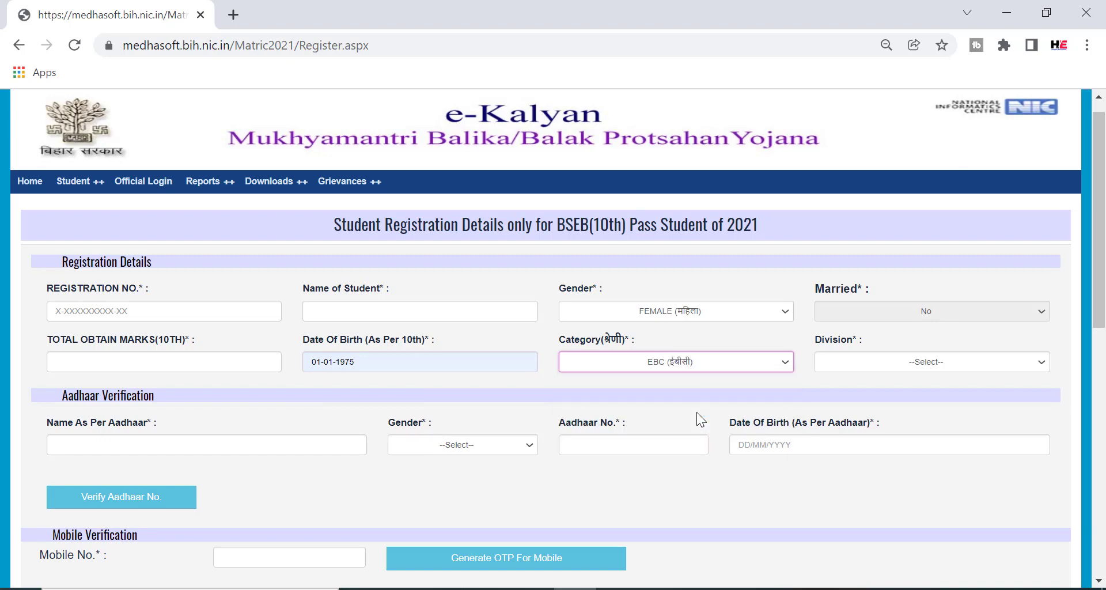
click(935, 364)
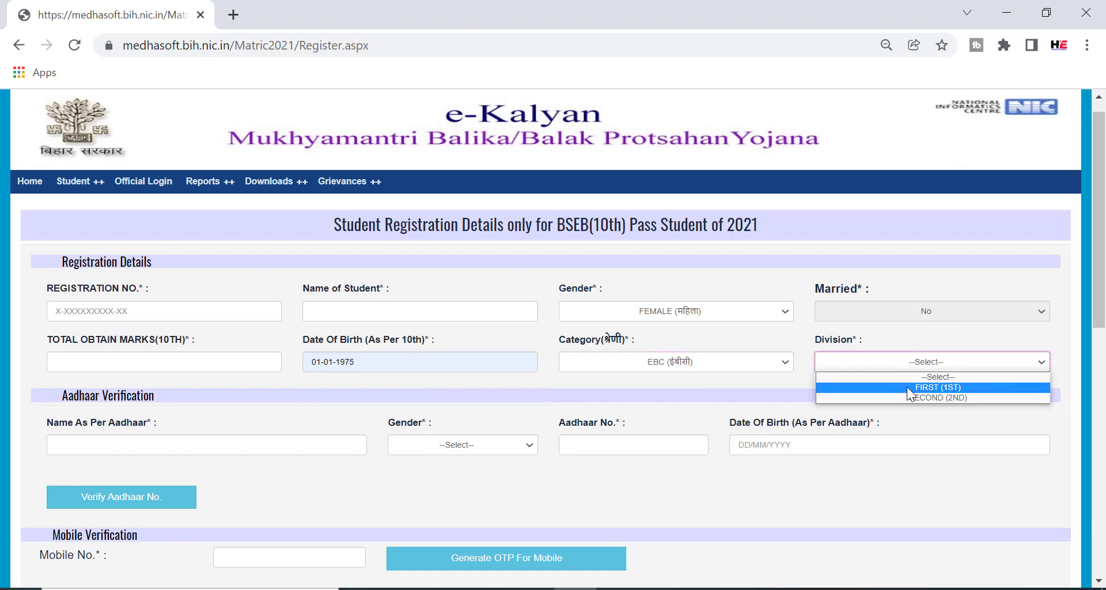
click(956, 390)
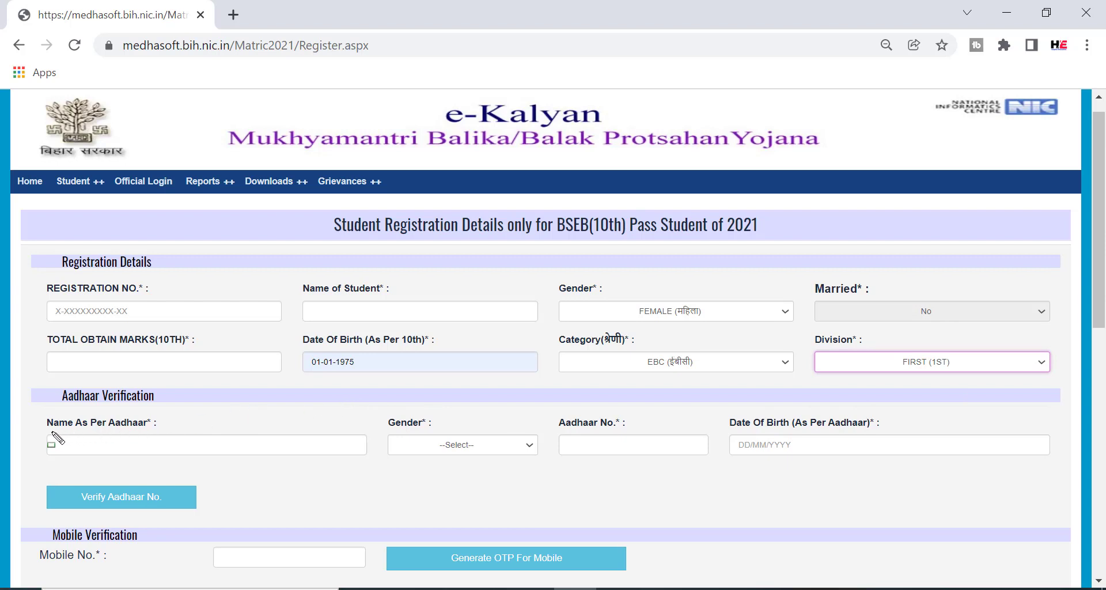
Step: Set the gender in the Aadhaar Verification section to FEMALE
mouse_move(48, 432)
mouse_down()
mouse_move(97, 450)
mouse_move(236, 456)
mouse_up()
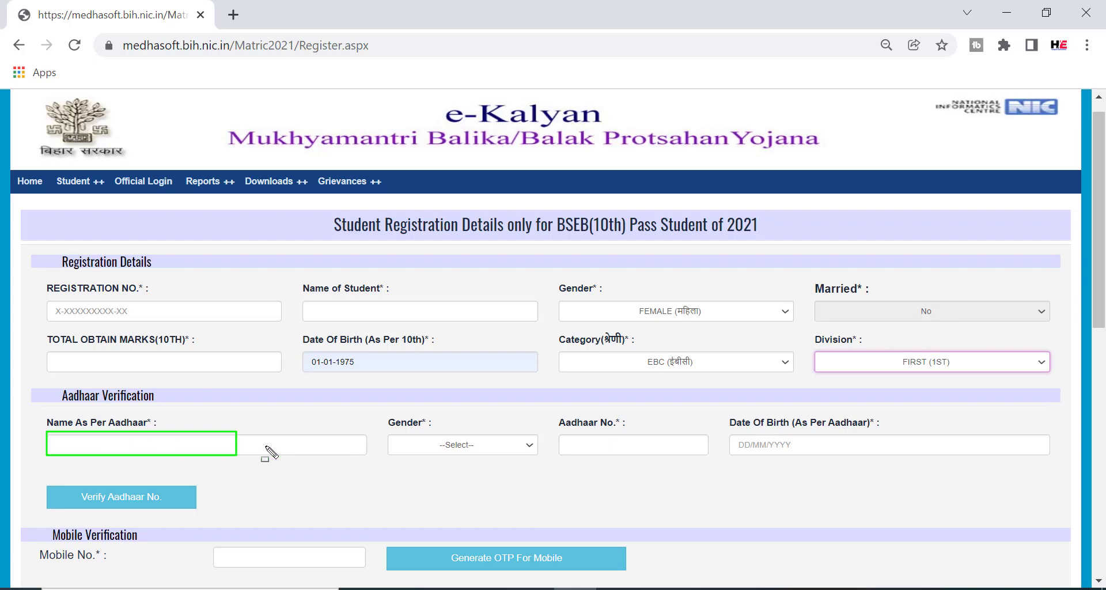
click(437, 443)
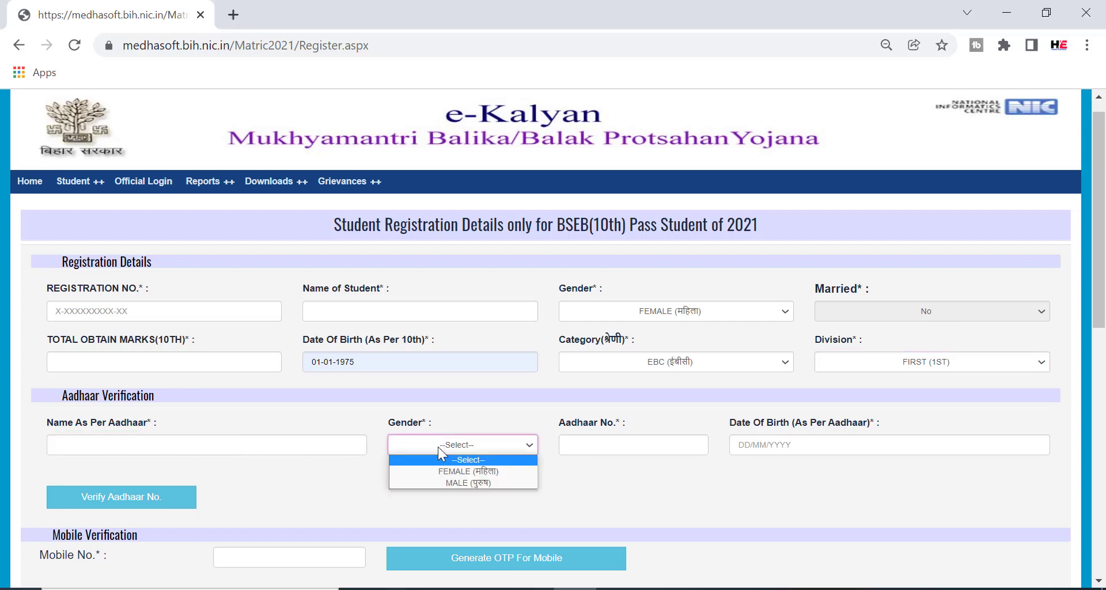
click(448, 483)
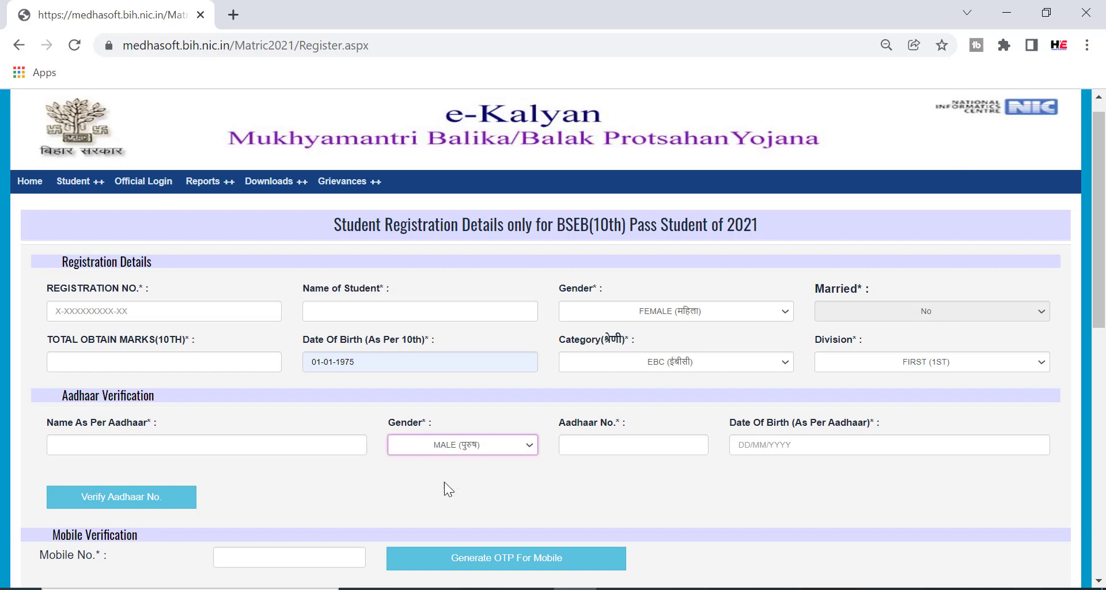
click(517, 450)
click(498, 472)
Step: Open the calendar for the date of birth as per Aadhaar
drag(553, 432, 658, 449)
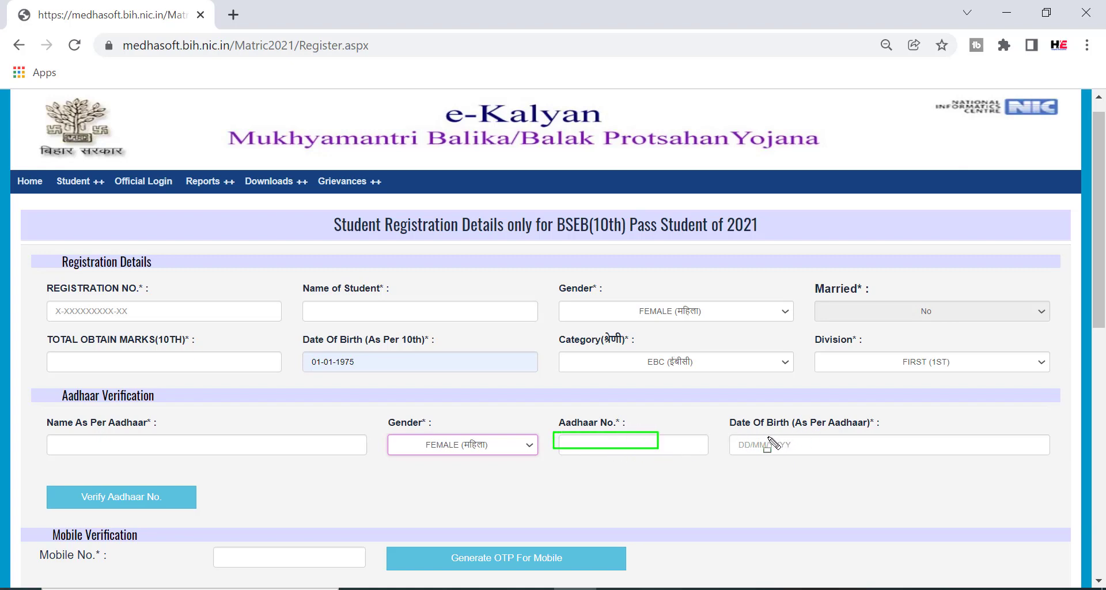
drag(731, 436, 827, 451)
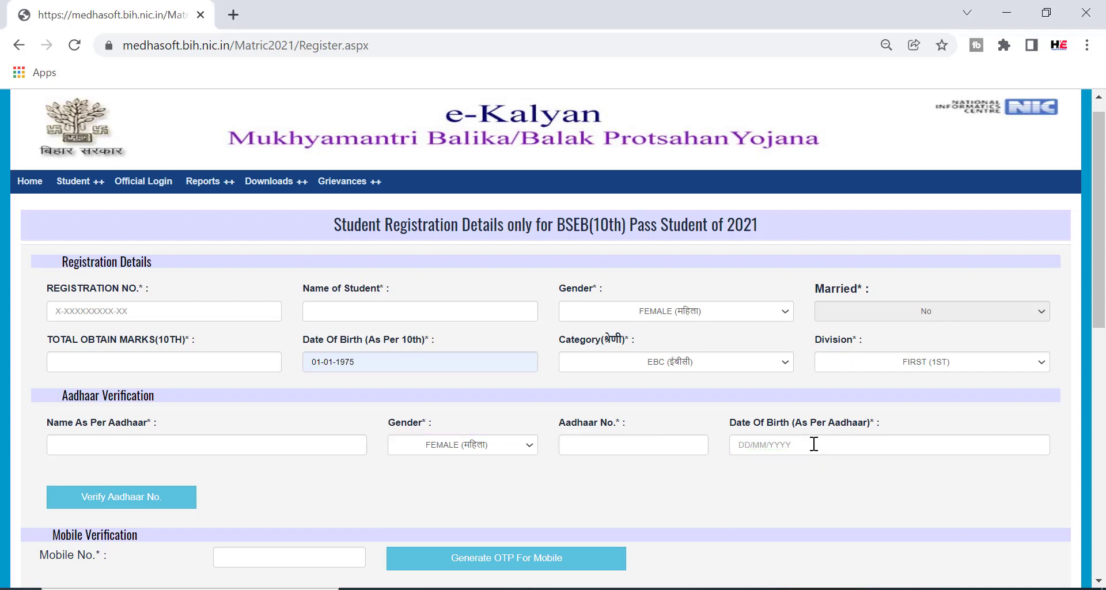
click(814, 444)
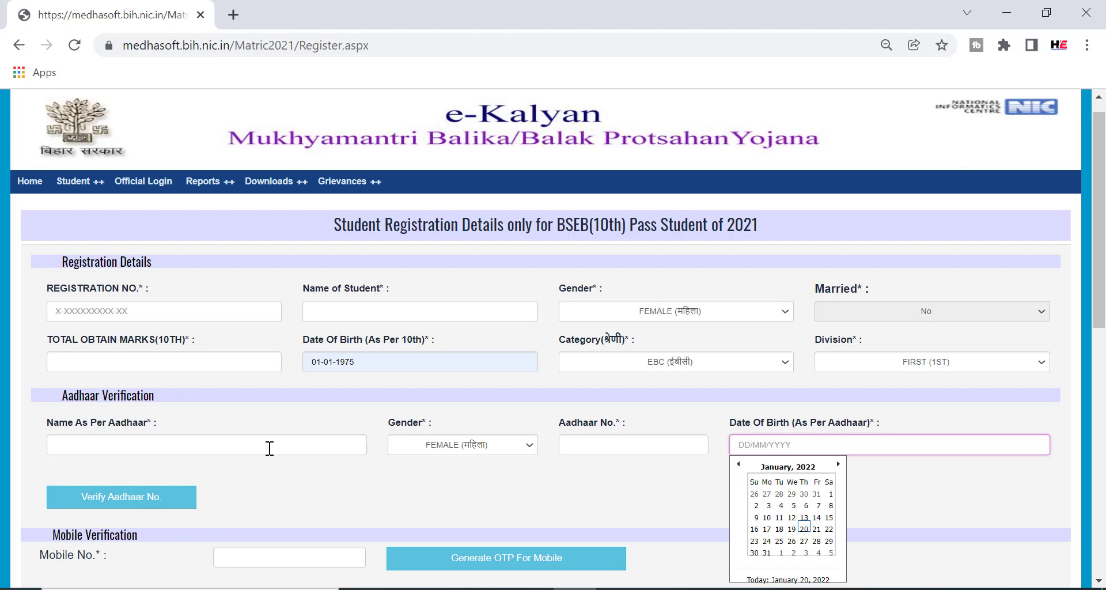
drag(59, 483, 212, 509)
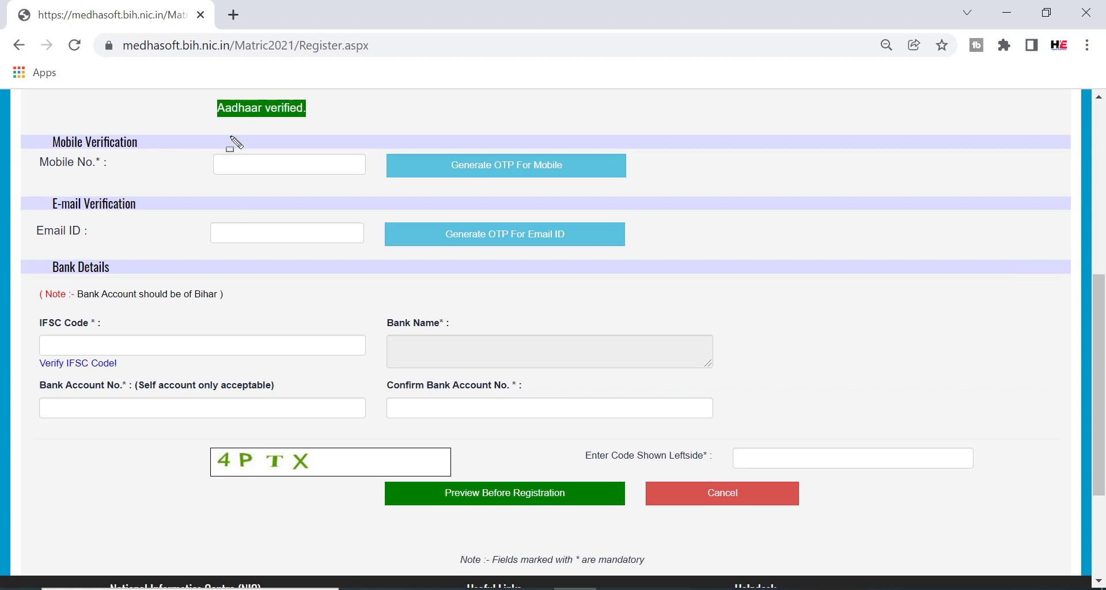
Step: Examine the Aadhaar verification status, the mobile and e-mail OTP verification fields, and the bank details section of the form
drag(228, 107, 345, 124)
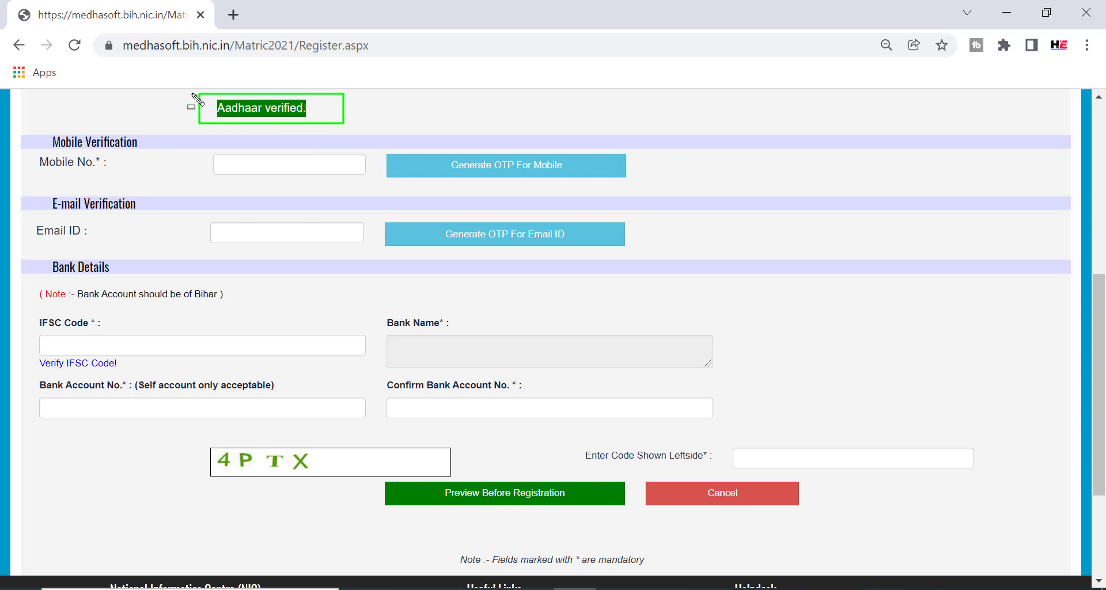
drag(212, 101, 365, 123)
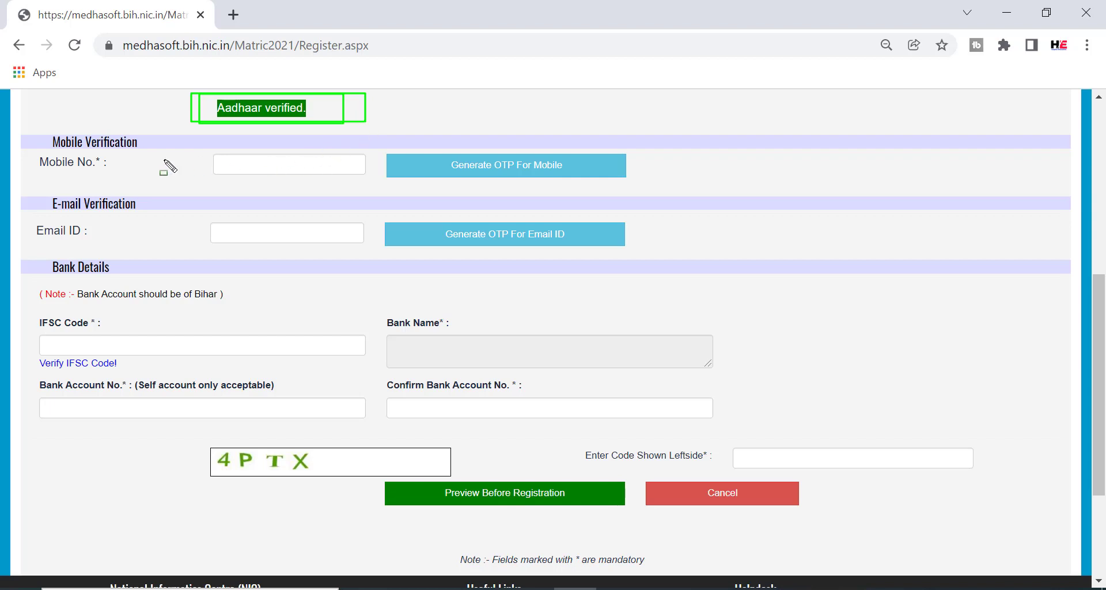
drag(38, 130, 339, 172)
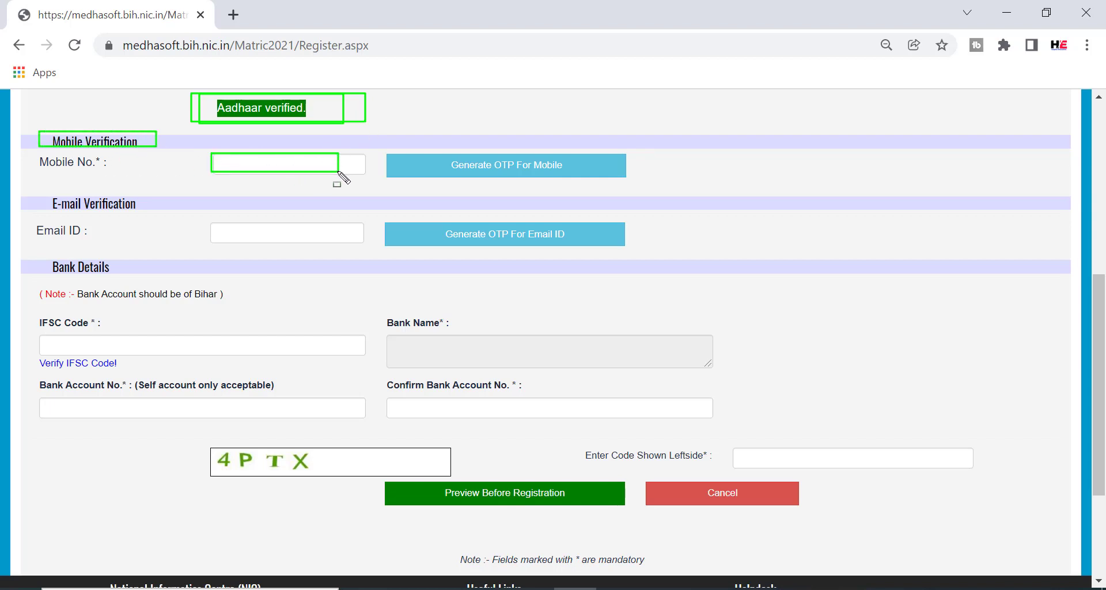
drag(427, 152, 610, 176)
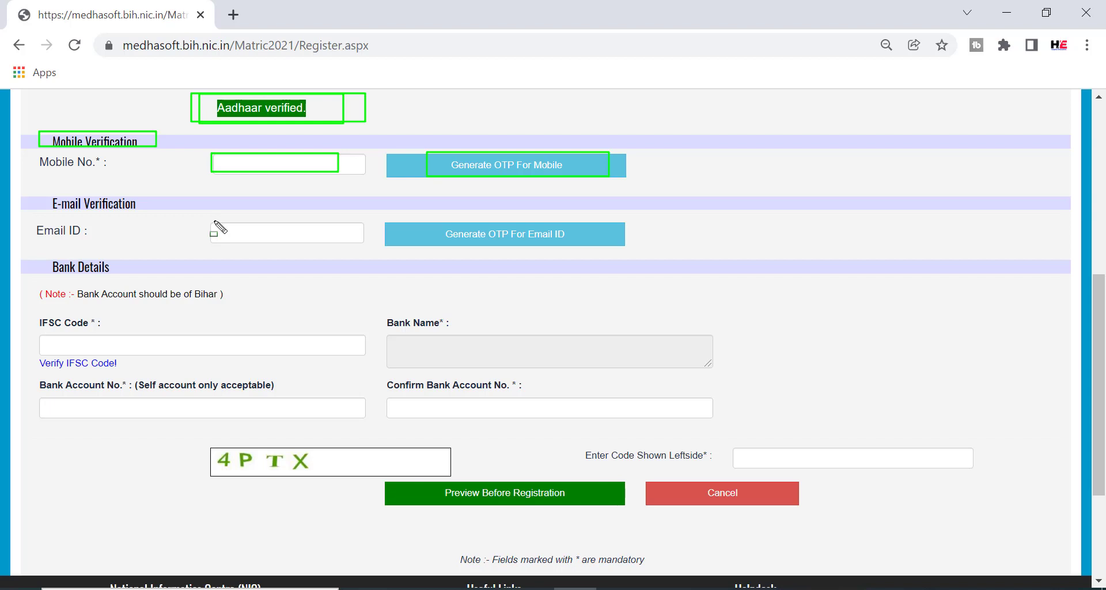
drag(211, 222, 348, 239)
mouse_move(420, 224)
mouse_down()
mouse_move(434, 235)
mouse_move(632, 246)
mouse_up()
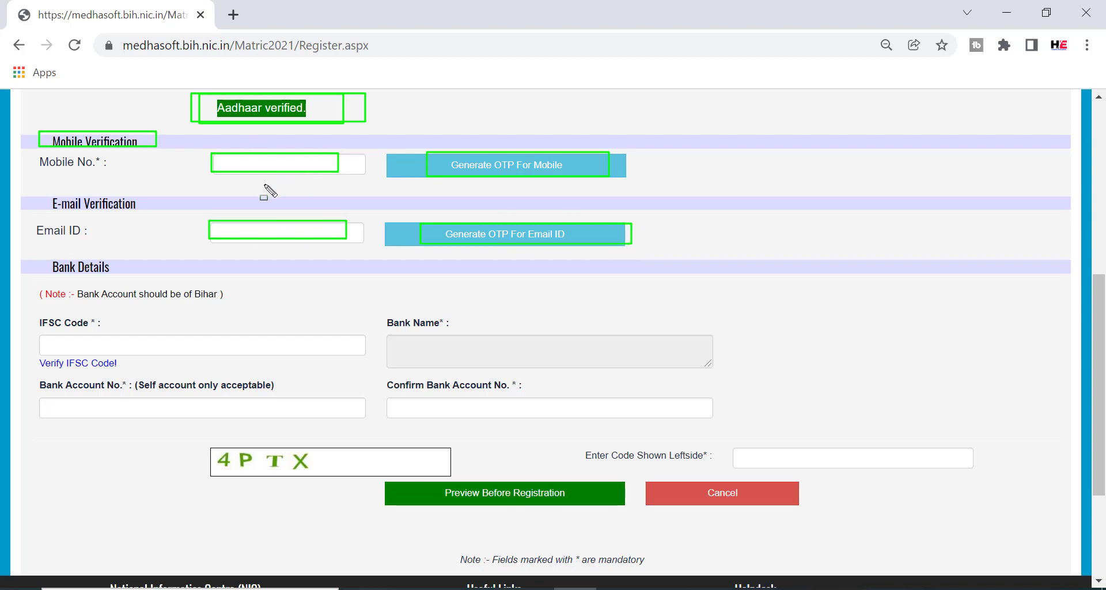
drag(211, 154, 344, 172)
drag(431, 154, 601, 177)
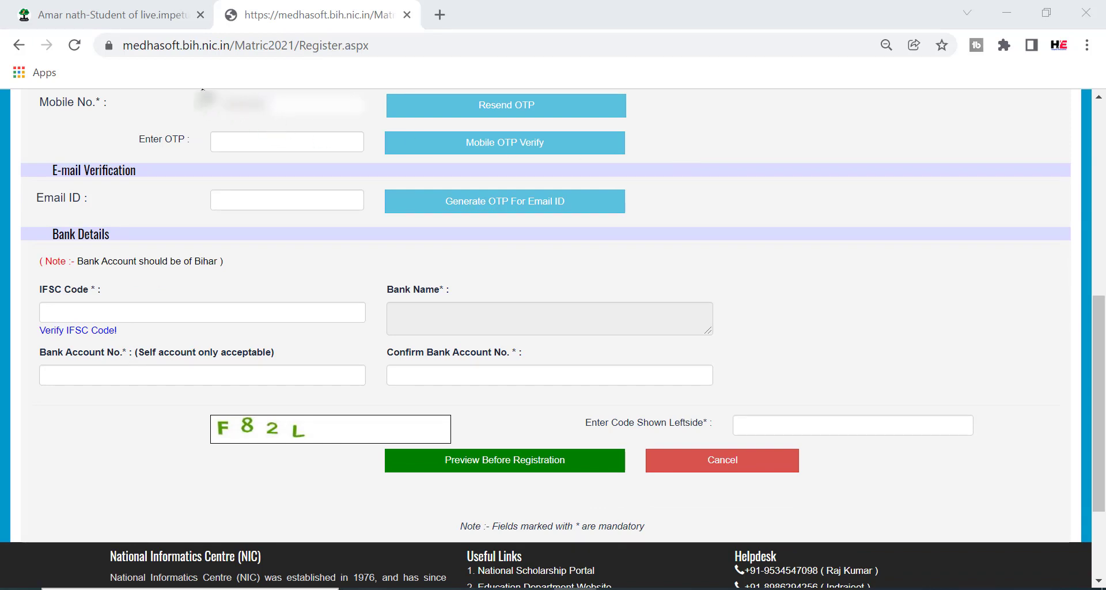
drag(211, 97, 322, 119)
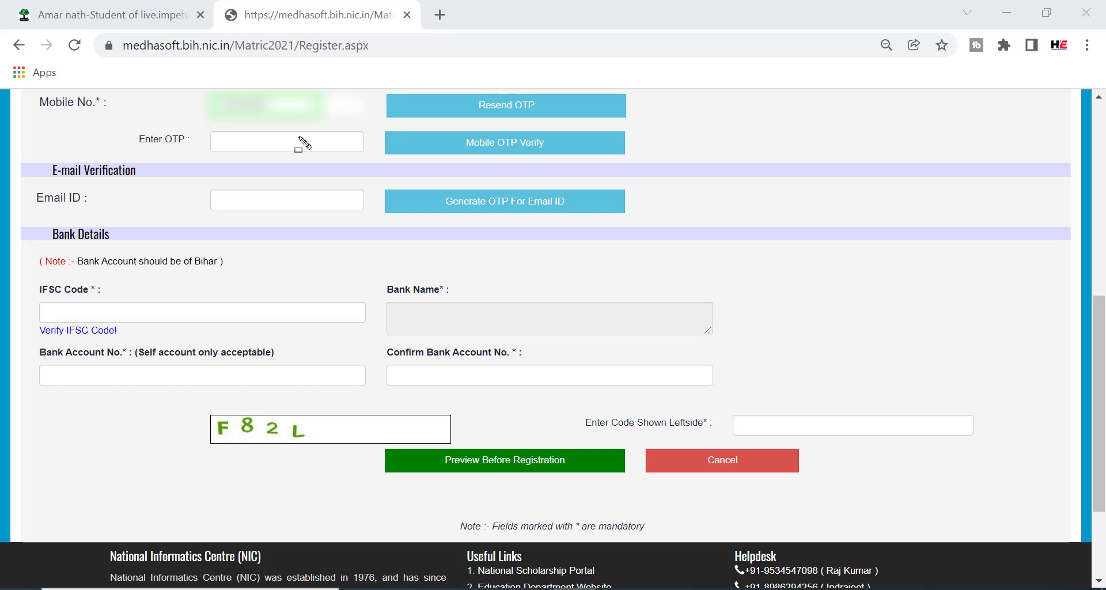
drag(213, 131, 282, 151)
mouse_move(439, 131)
mouse_down()
mouse_move(483, 152)
mouse_move(563, 153)
mouse_up()
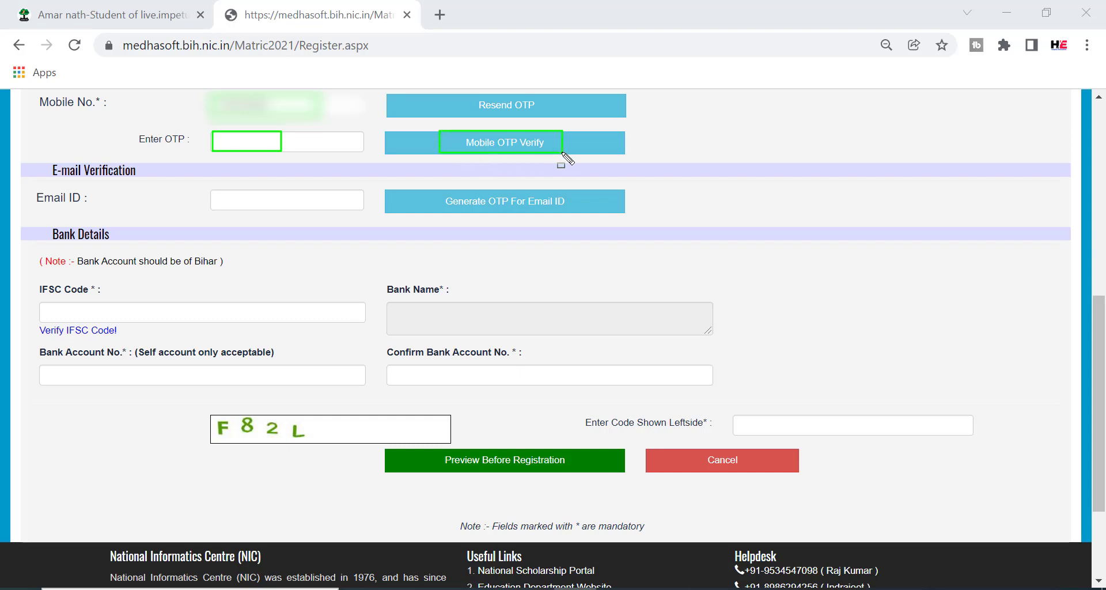
drag(216, 187, 328, 219)
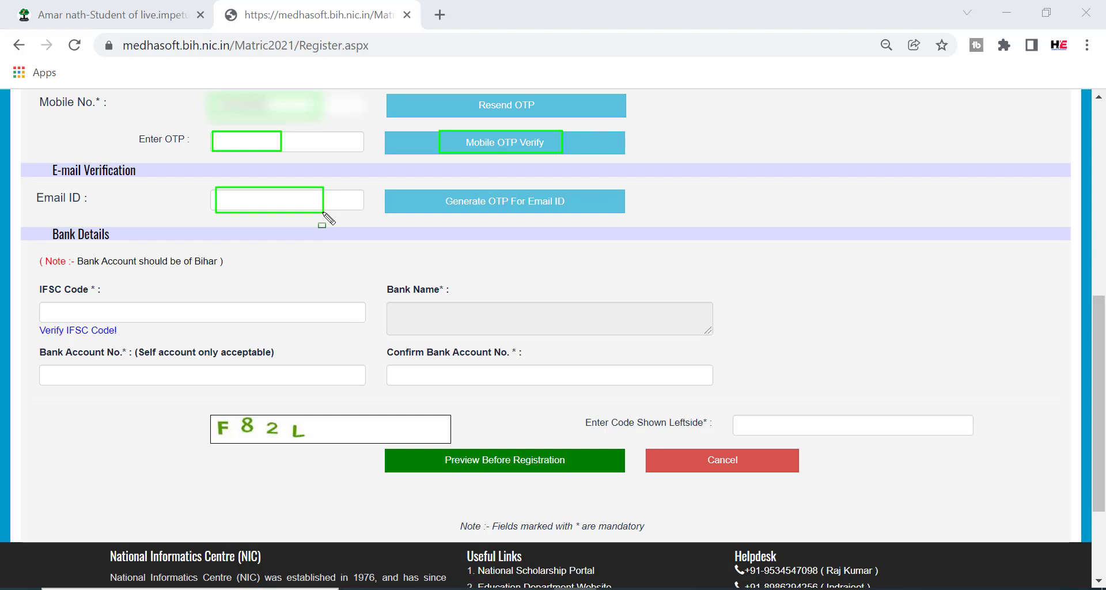
scroll(329, 219, down, 2)
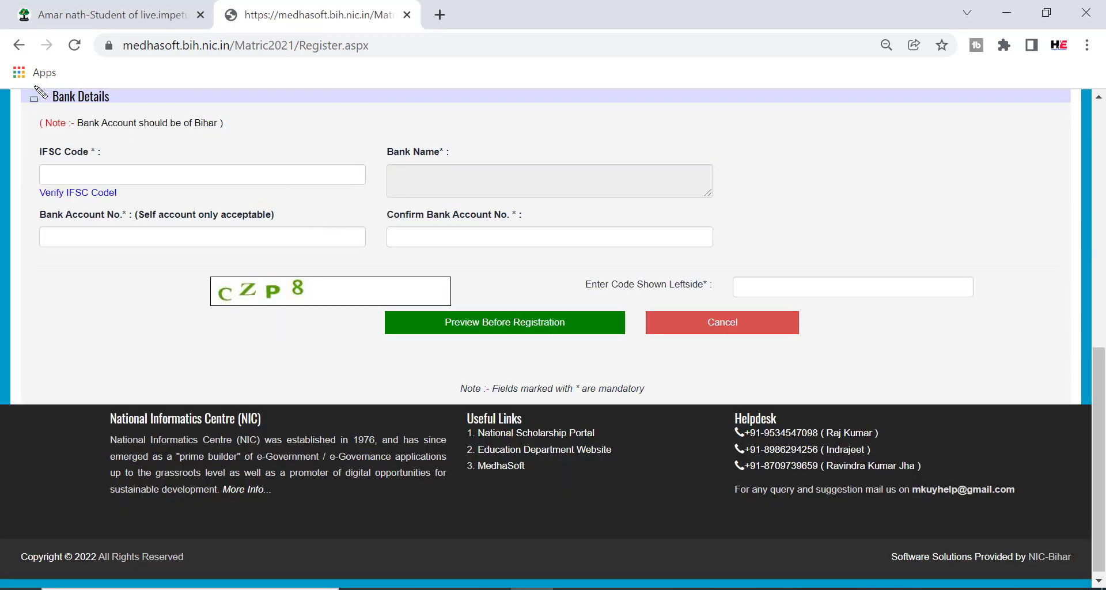
Step: Examine the bank details fields for IFSC code verification, bank name and account number, plus the captcha code entry
drag(88, 108, 154, 118)
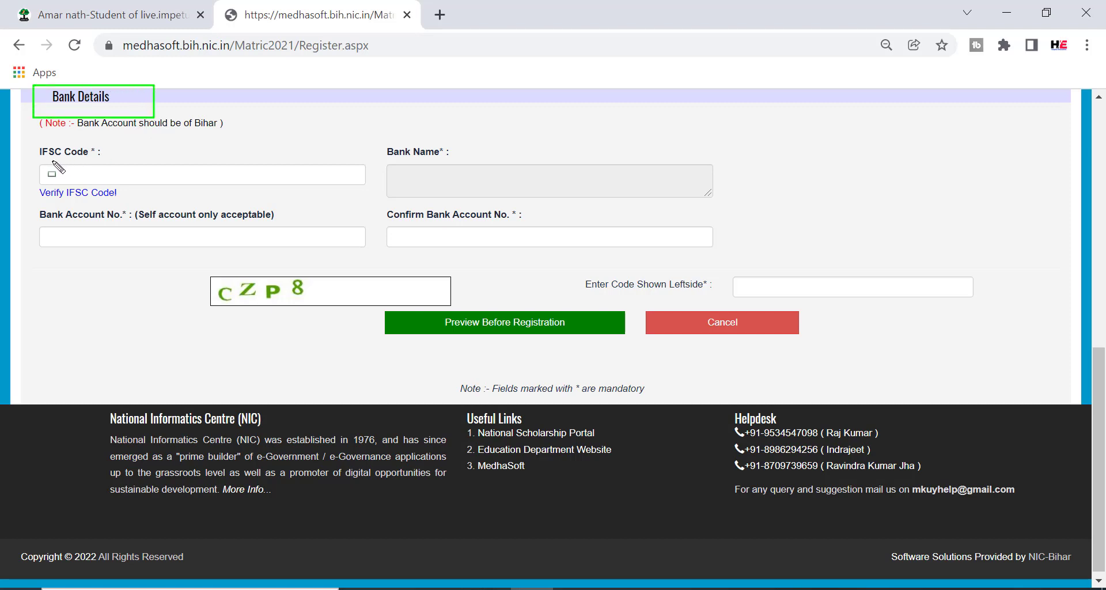
drag(42, 166, 147, 184)
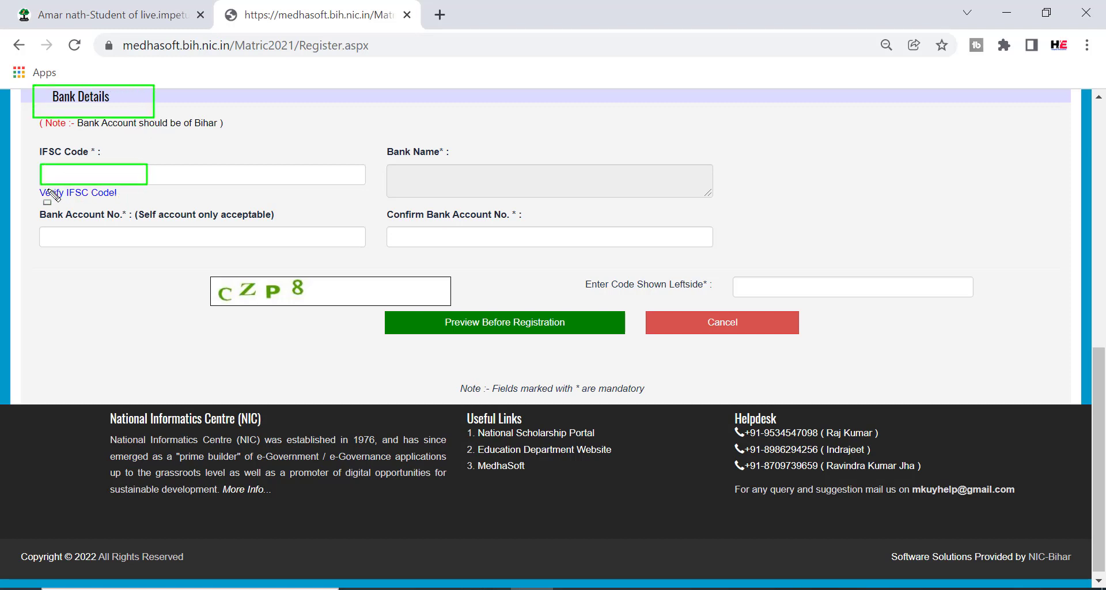
drag(28, 186, 138, 200)
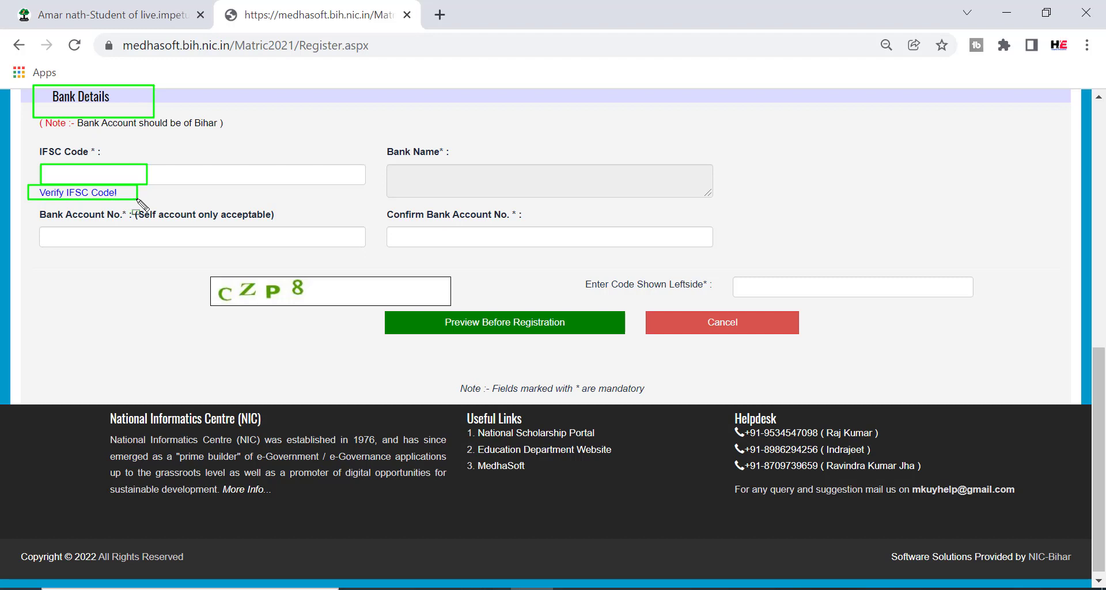
drag(387, 165, 511, 188)
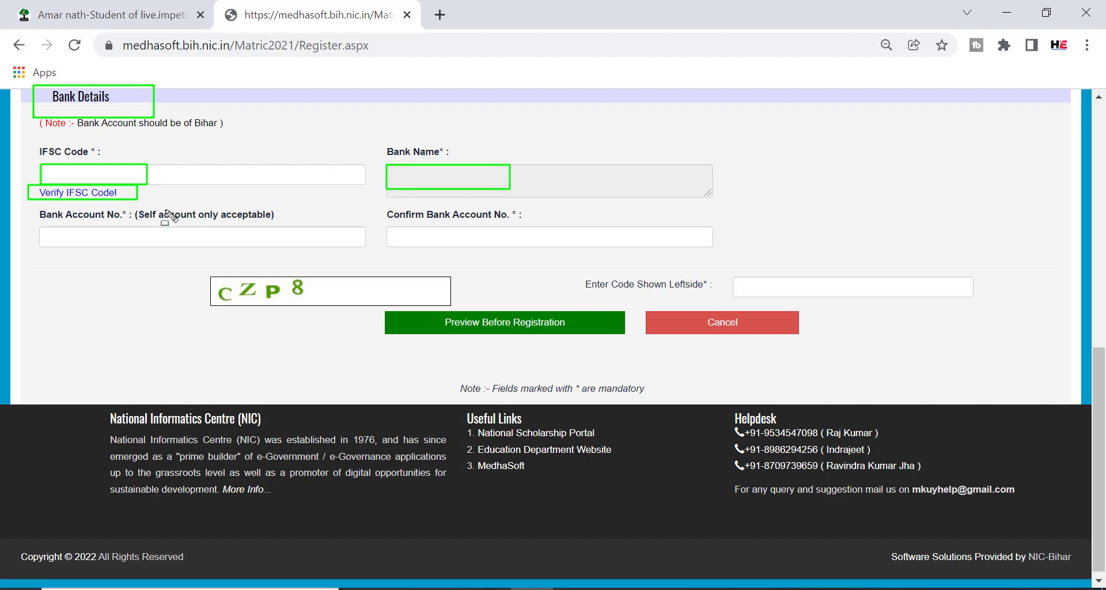
mouse_move(74, 214)
mouse_down()
mouse_move(37, 237)
mouse_move(171, 248)
mouse_up()
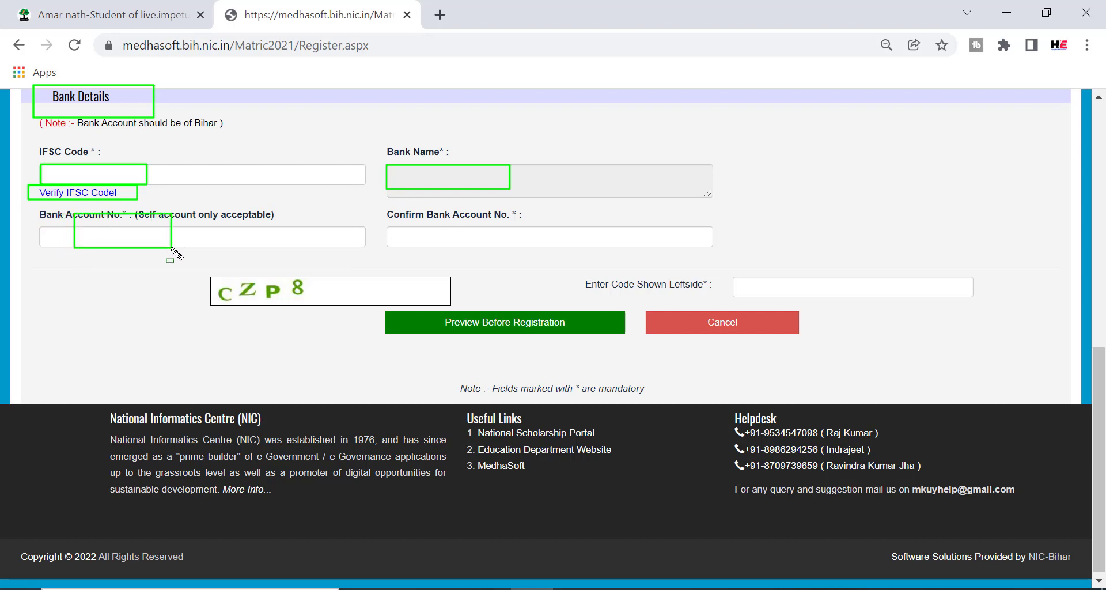
key(Escape)
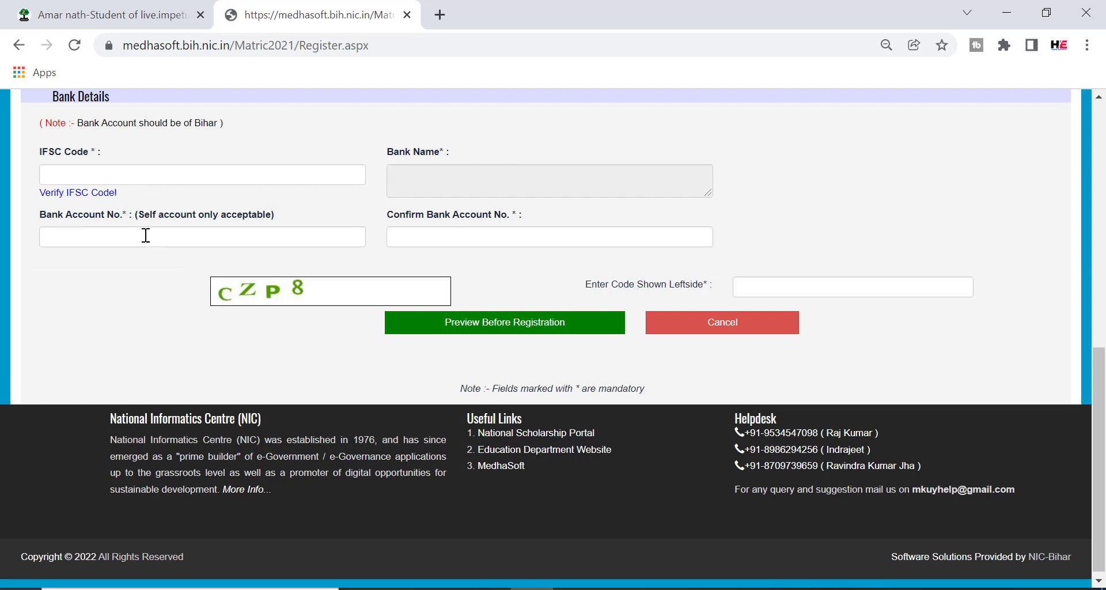
key(ctrl+2)
drag(37, 227, 158, 247)
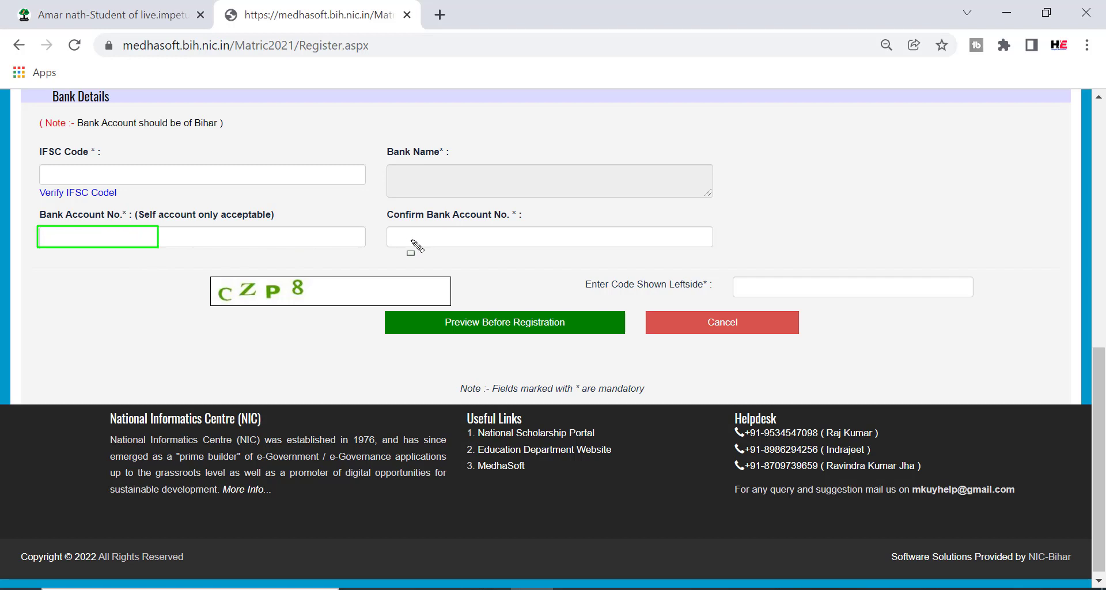
mouse_move(386, 225)
mouse_down()
mouse_move(415, 241)
mouse_move(491, 244)
mouse_up()
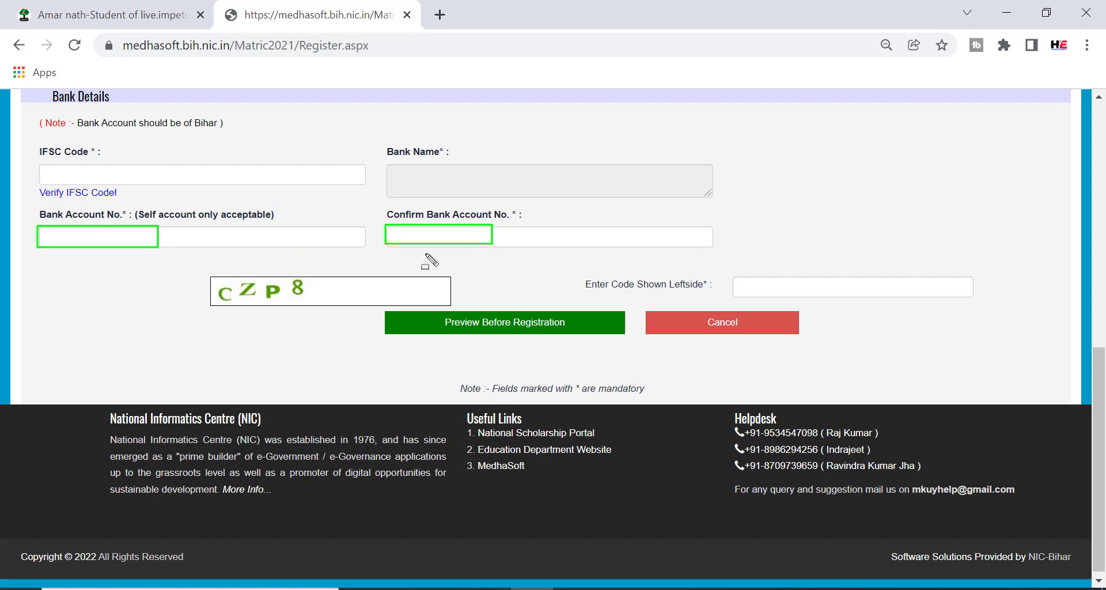
drag(204, 275, 307, 302)
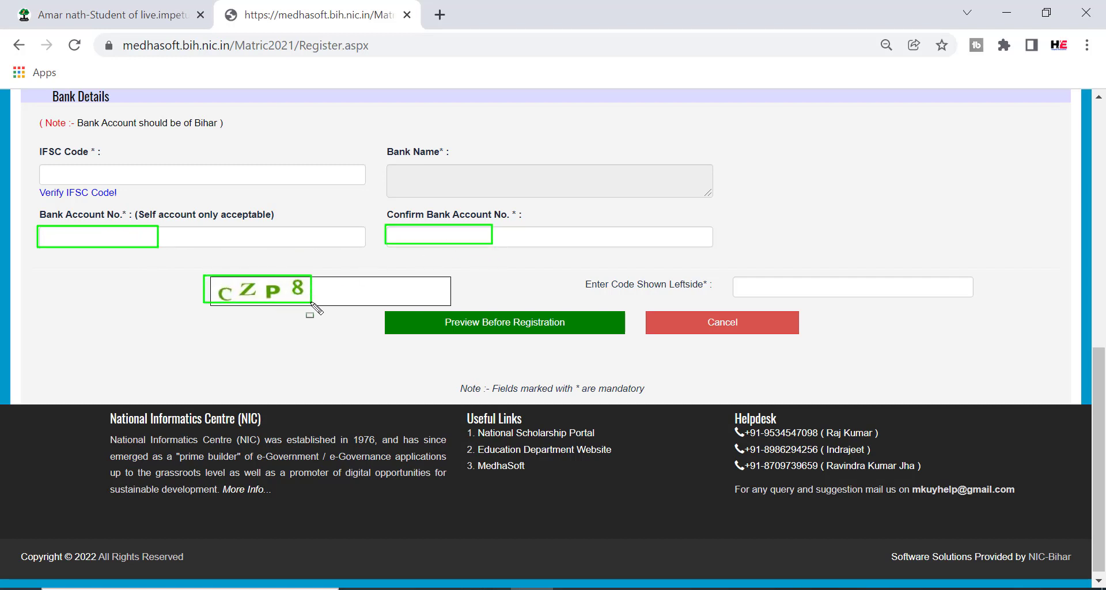
drag(735, 278, 816, 295)
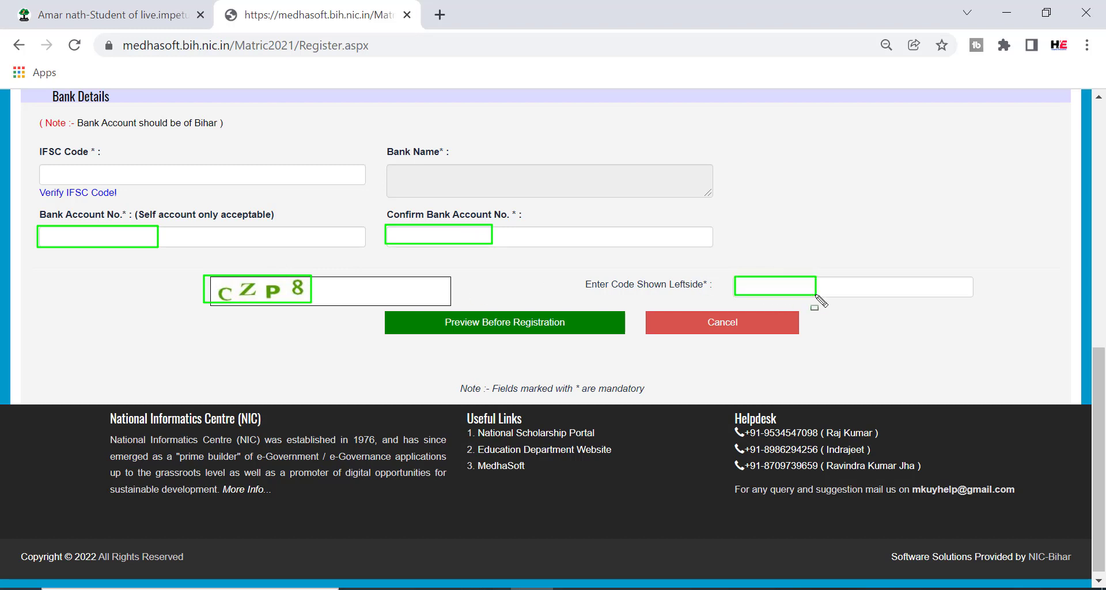
Step: Preview the entered Aadhaar and bank details and submit the student's registration
click(426, 311)
drag(520, 333, 609, 336)
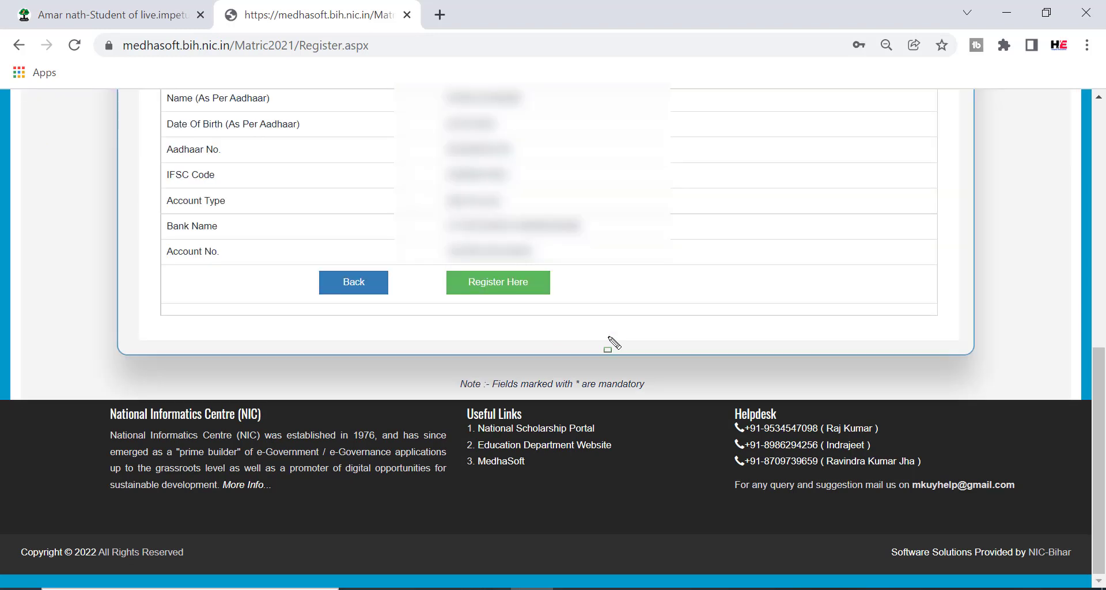
mouse_move(418, 96)
mouse_down()
mouse_move(522, 213)
mouse_move(594, 245)
mouse_up()
drag(465, 280, 436, 267)
drag(531, 300, 581, 305)
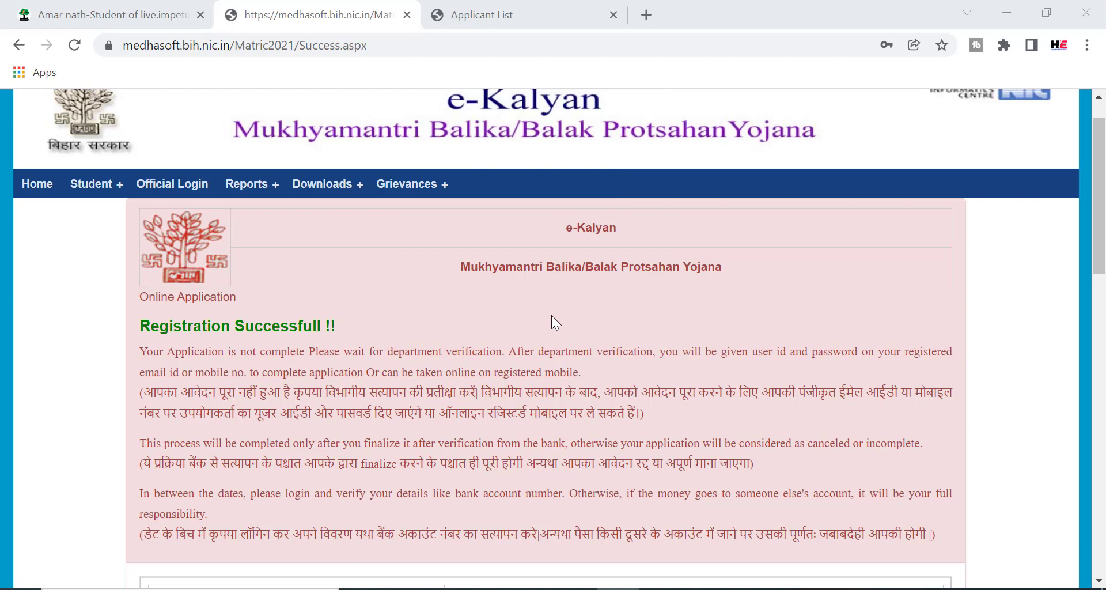
Step: Check the registration status heading, and switch to WordPad to examine the number noted in the document
mouse_move(110, 309)
mouse_down()
mouse_move(265, 338)
mouse_move(371, 341)
mouse_up()
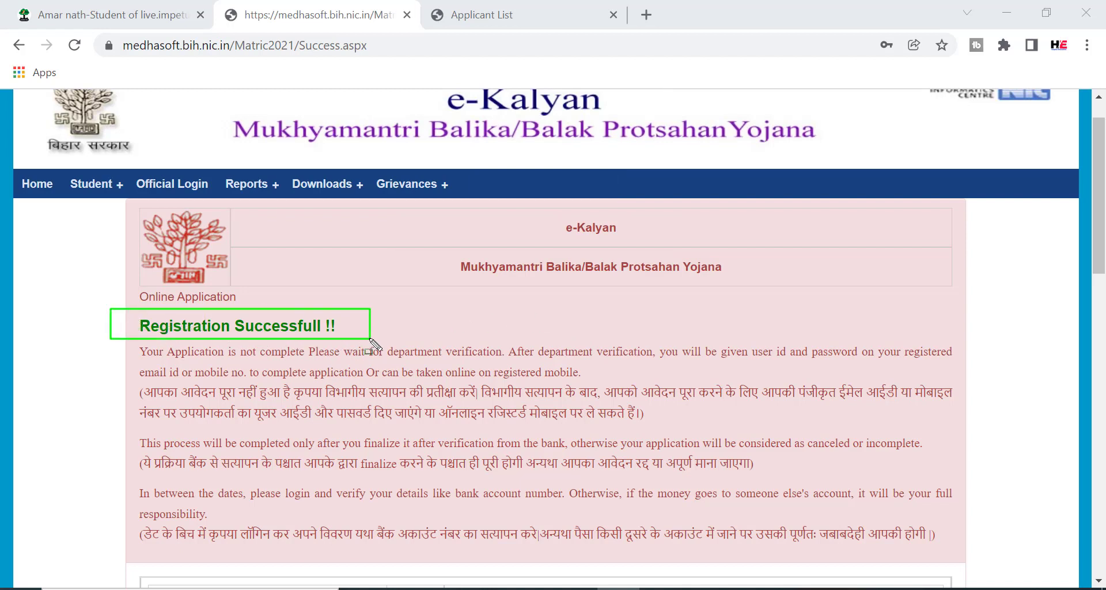
key(Escape)
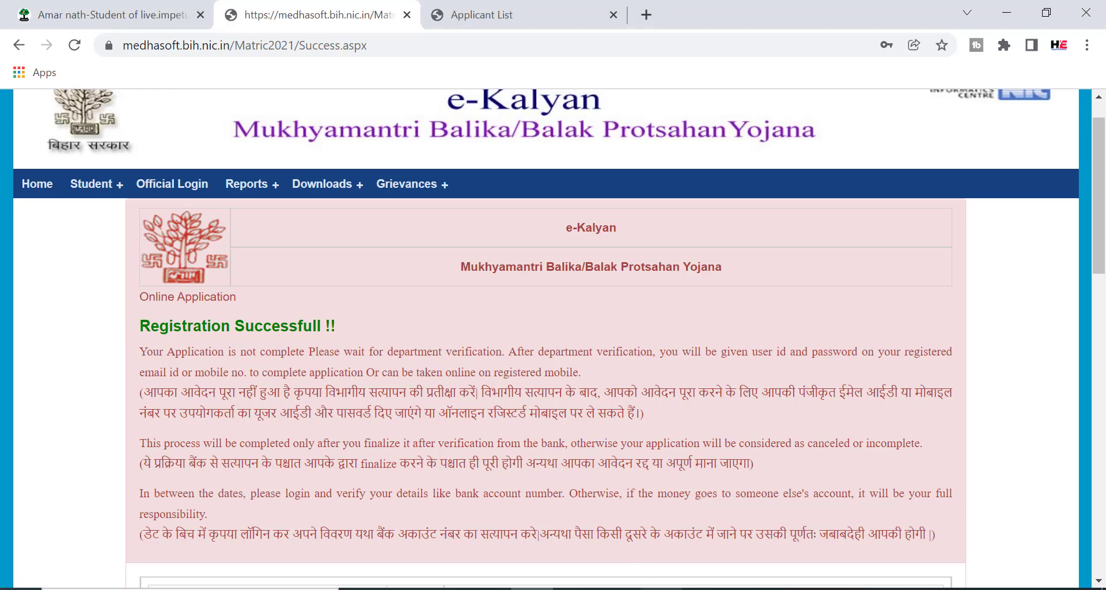
key(alt+Tab)
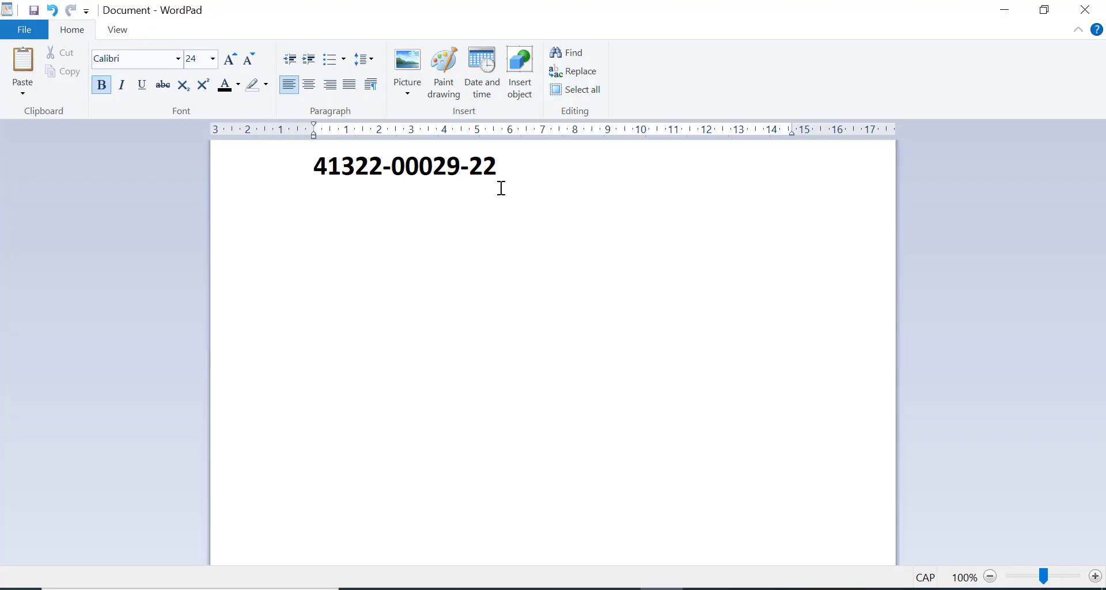
key(ctrl+2)
mouse_move(296, 148)
mouse_down()
mouse_move(384, 179)
mouse_move(540, 185)
mouse_up()
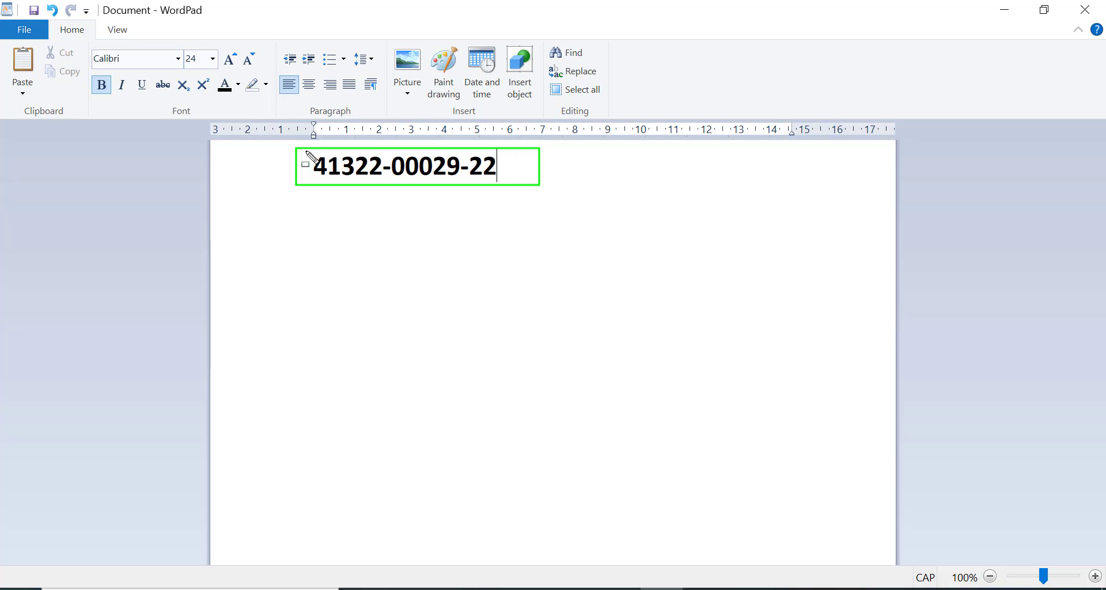
drag(290, 150, 557, 181)
key(Escape)
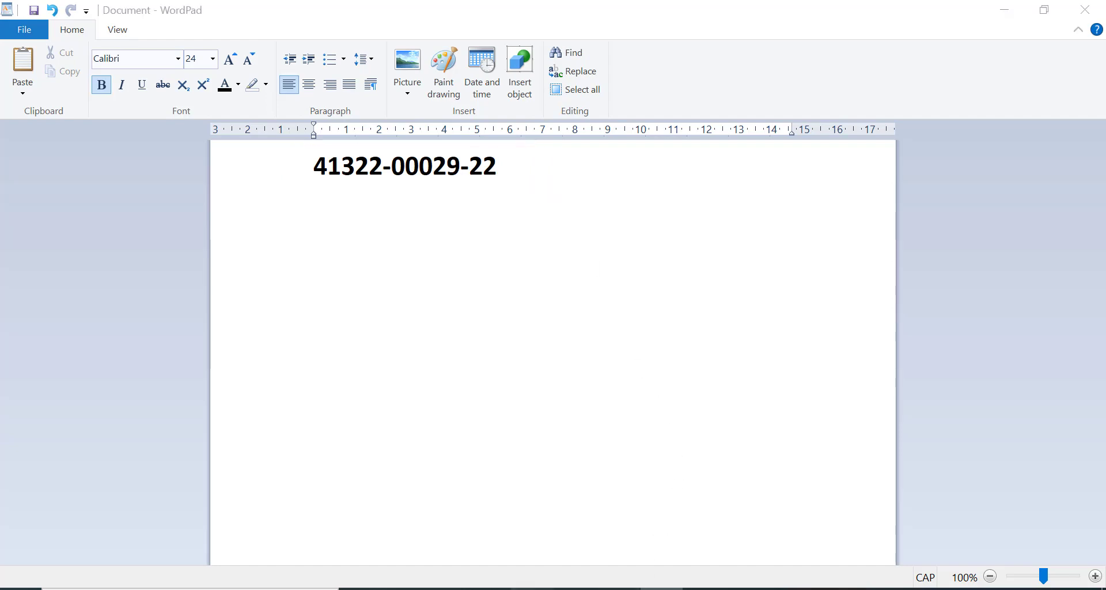
Step: Switch back to Chrome and read the Hindi notes on department verification and on finalizing the application after bank verification
key(alt+Tab)
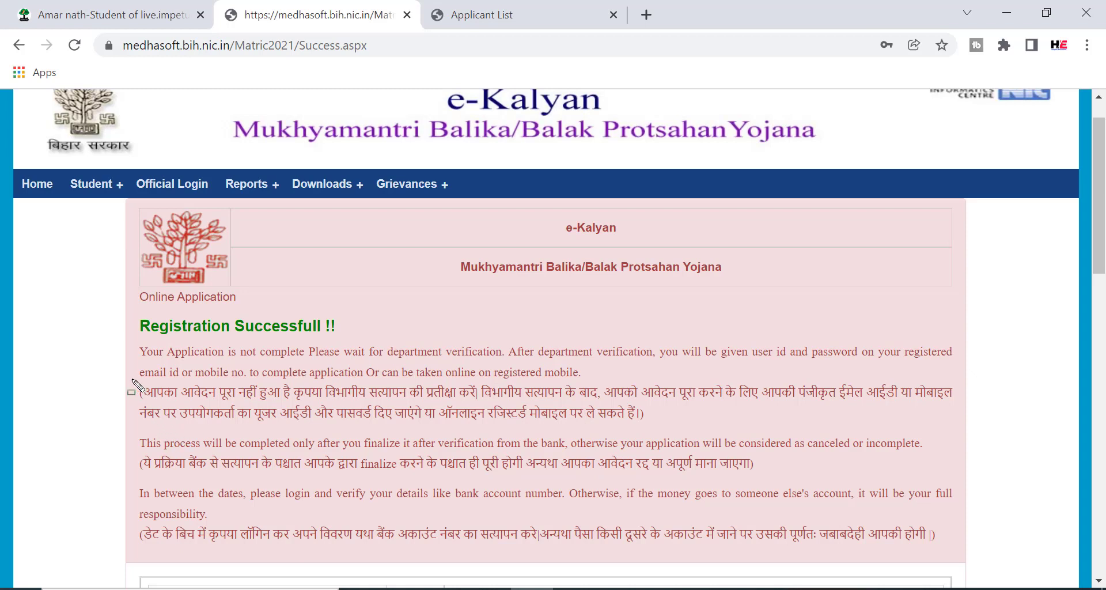
mouse_move(128, 379)
mouse_down()
mouse_move(188, 403)
mouse_move(277, 413)
mouse_move(979, 422)
mouse_up()
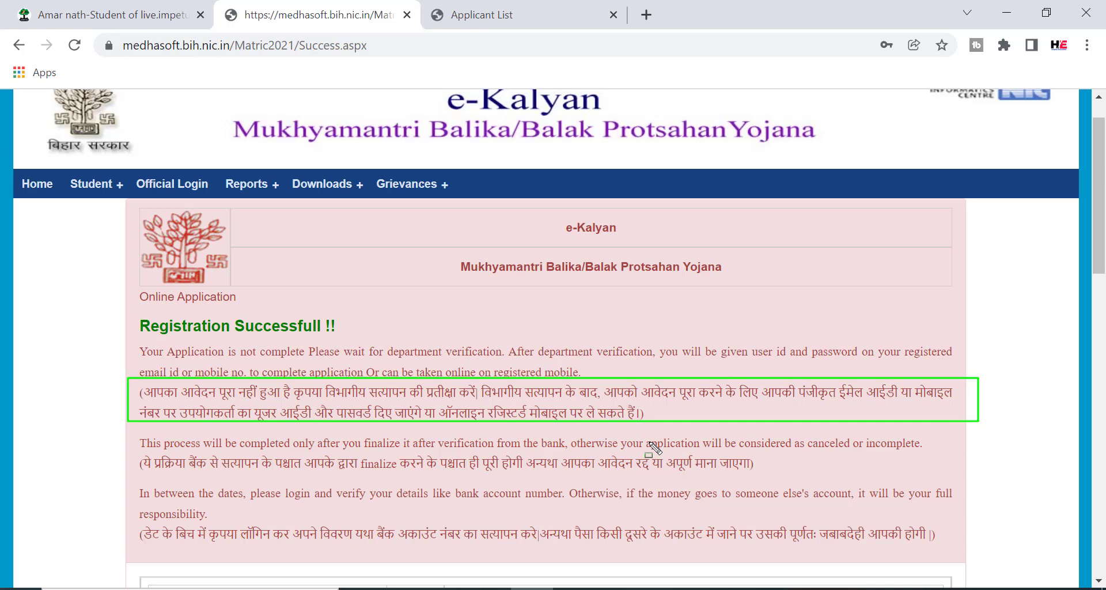
mouse_move(126, 452)
mouse_down()
mouse_move(178, 470)
mouse_move(297, 478)
mouse_move(784, 480)
mouse_up()
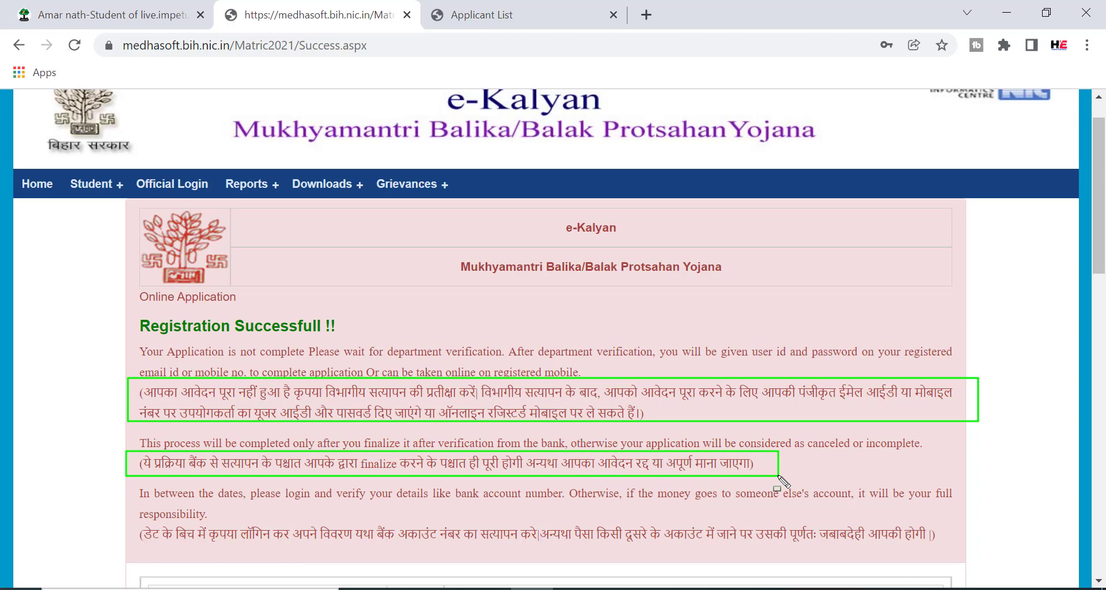